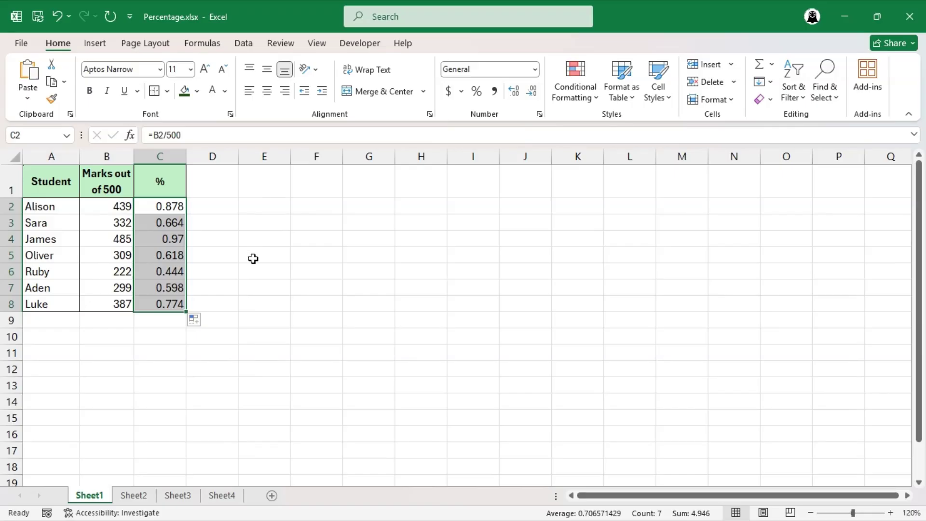
Format the student percentages in C2:C8 as Percentage with 2 decimal places.
right_click(160, 230)
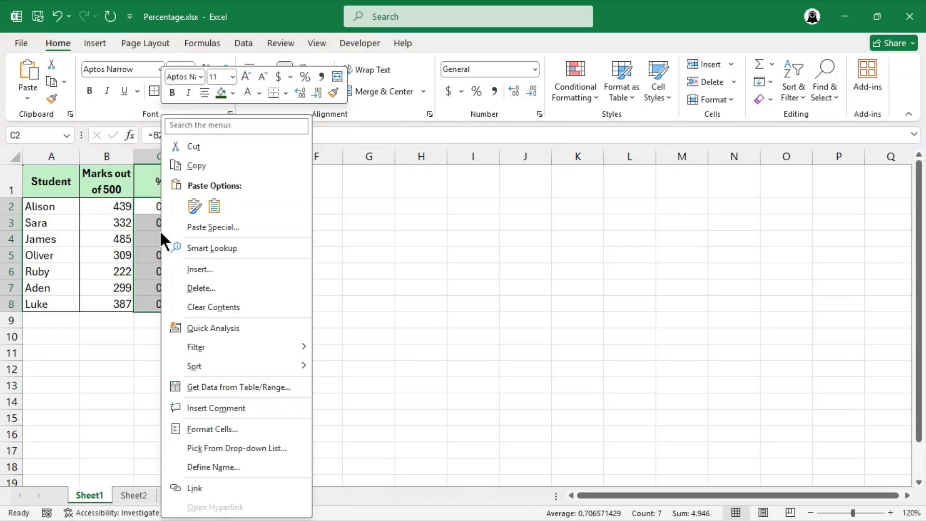
left_click(228, 425)
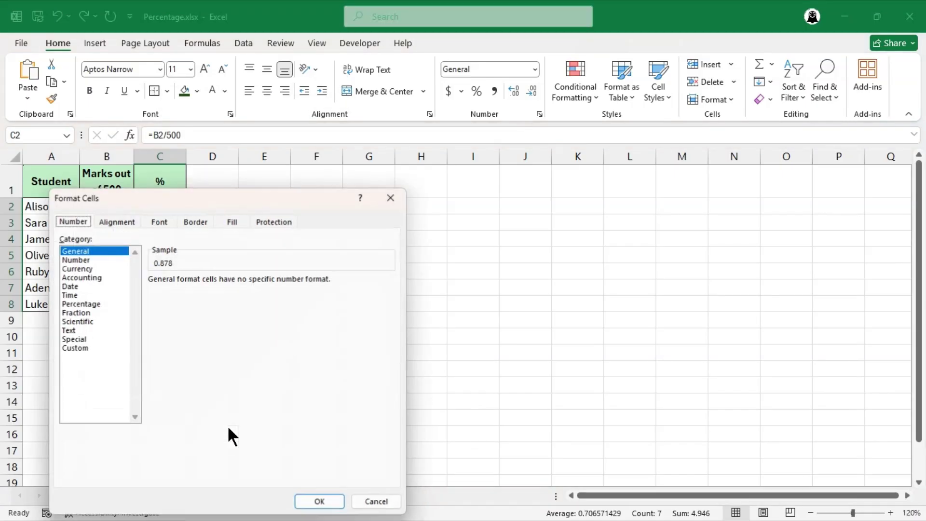
left_click(89, 304)
left_click(241, 277)
left_click(241, 283)
left_click(313, 499)
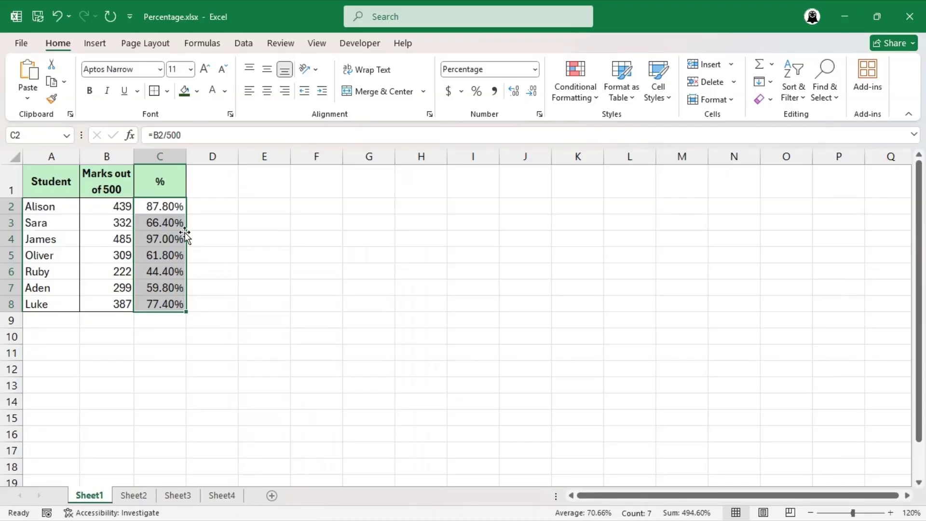
left_click(172, 211)
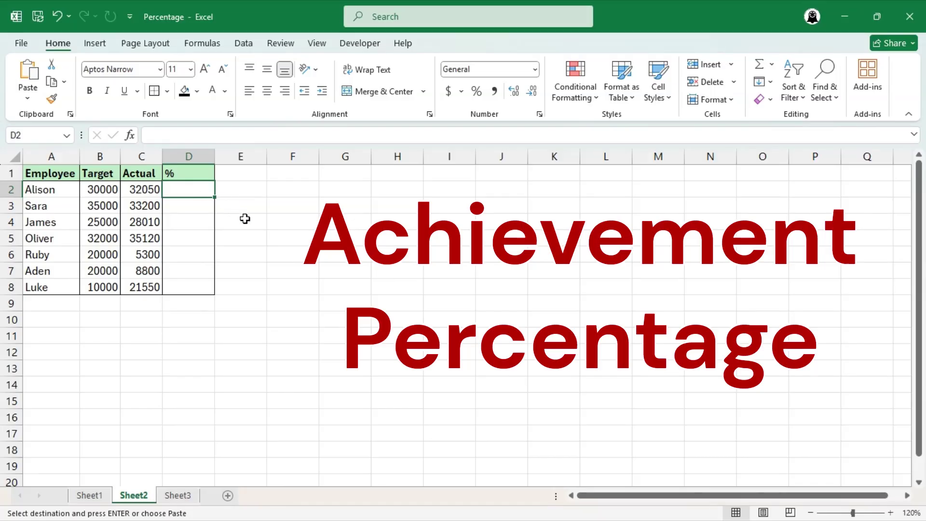
Calculate the achievement in D2 by dividing Actual by Target with =C2/B2, and fill the formula down to D8.
type("=")
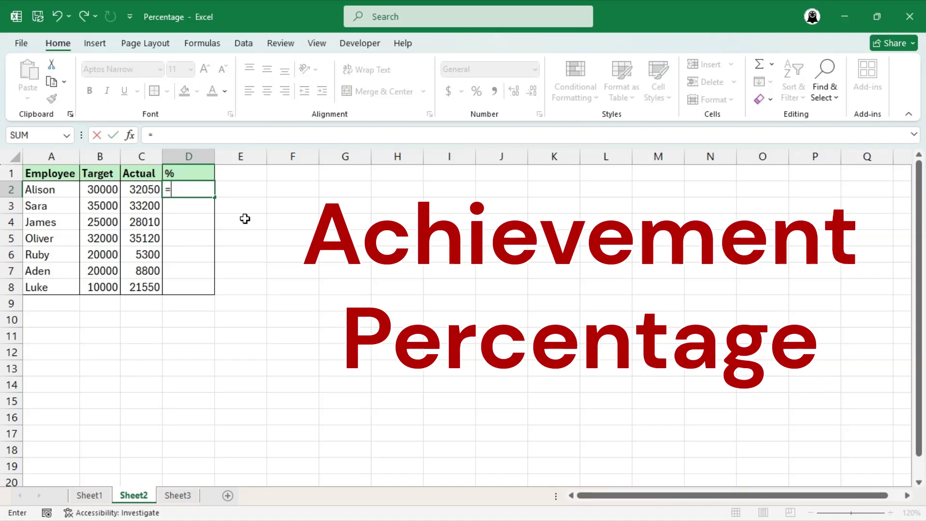
key("Left")
key("Left")
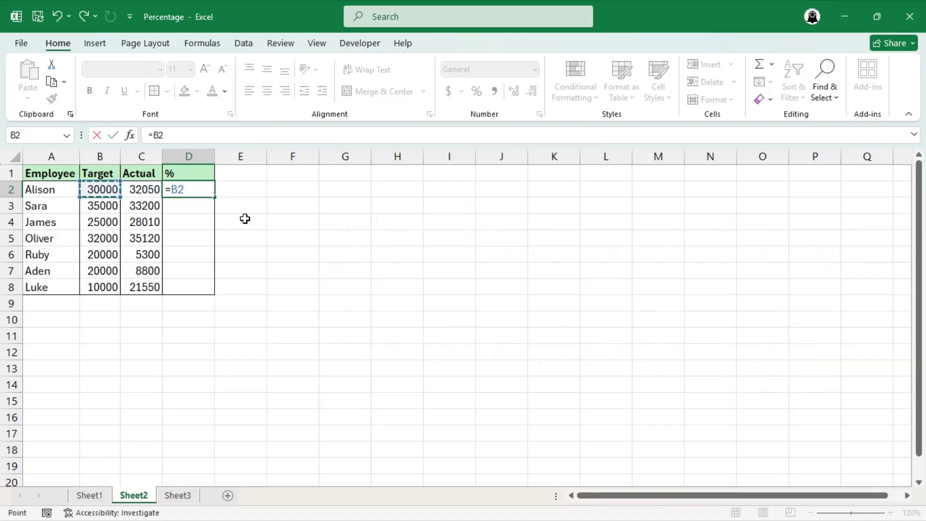
key("Right")
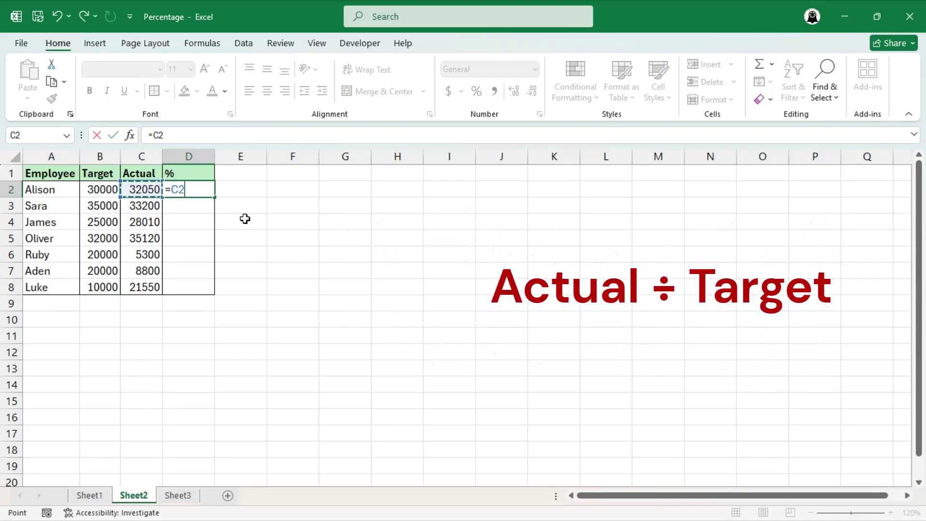
type("/")
key("Left")
key("Left")
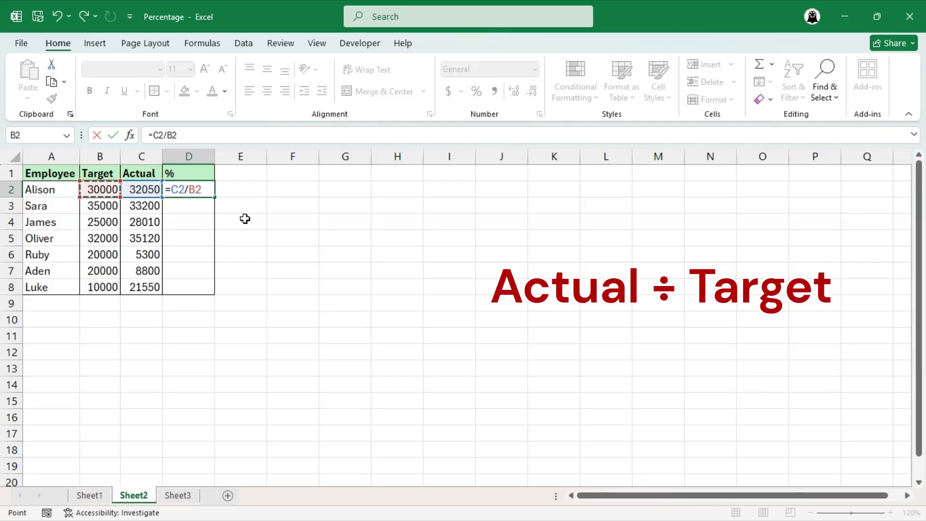
key("Return")
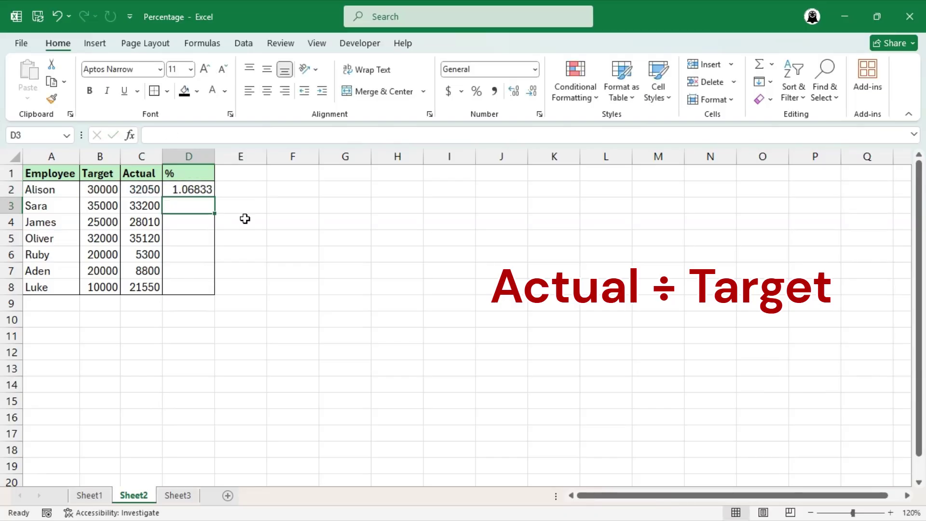
left_click(206, 188)
double_click(214, 199)
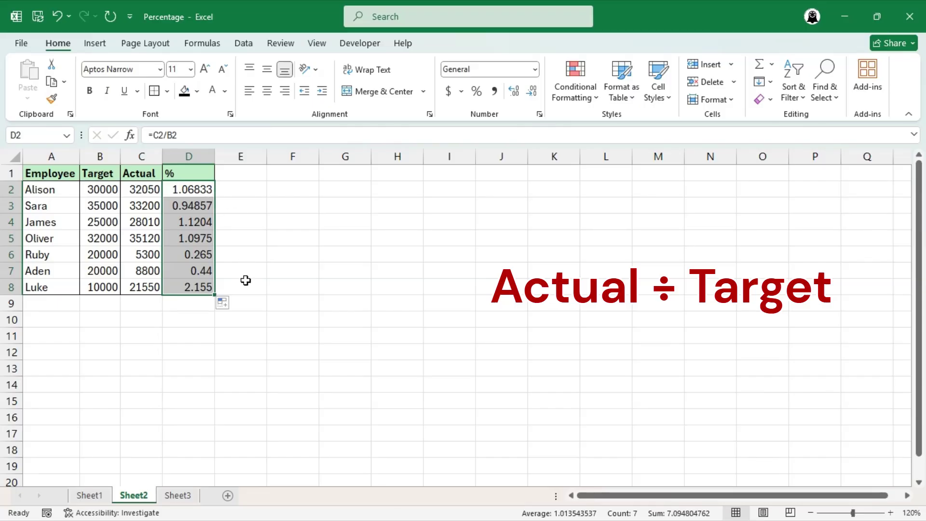
Format the achievement results in D2:D8 as Percentage with 2 decimal places.
right_click(196, 286)
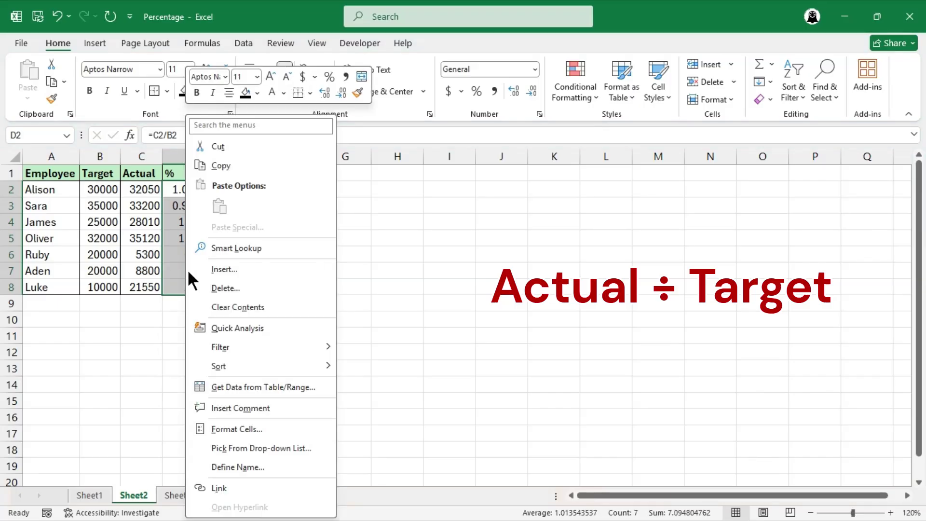
left_click(252, 426)
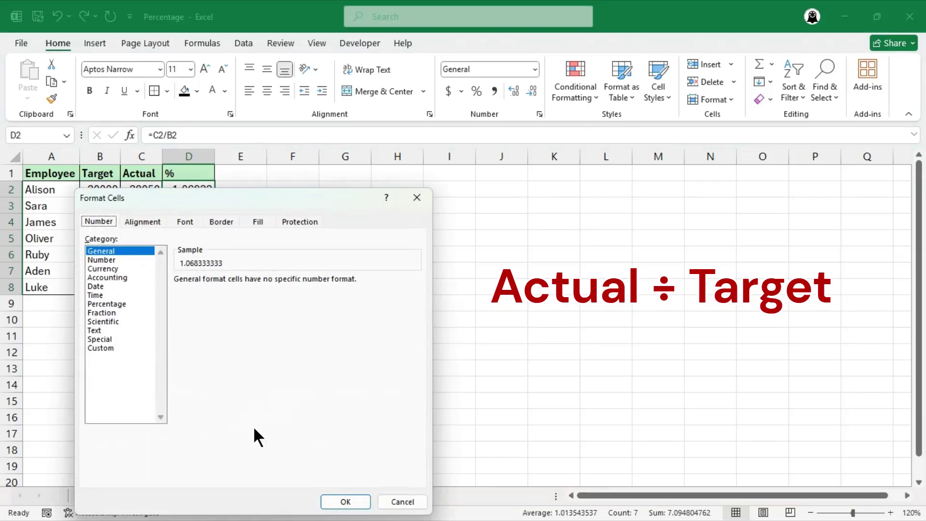
left_click(108, 304)
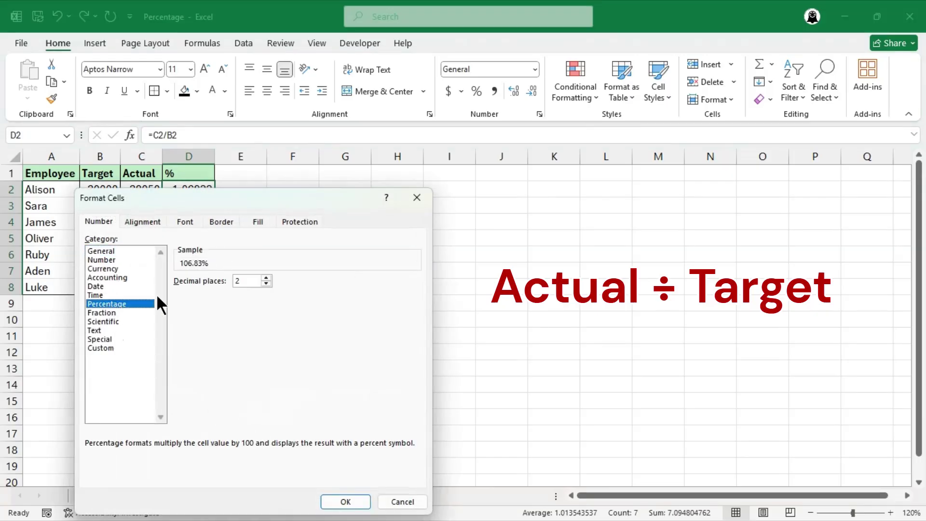
left_click(339, 500)
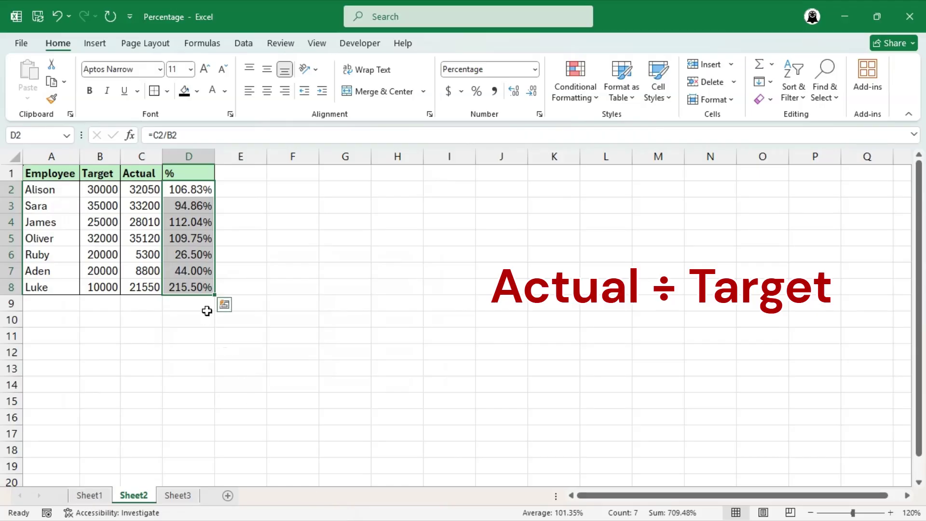
left_click(207, 311)
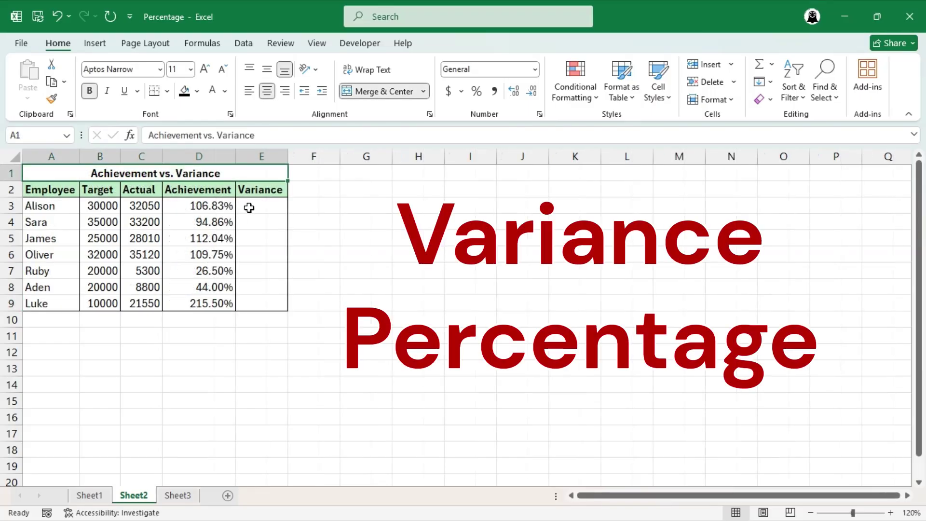
Copy the formula text =C3/B3 from the first Achievement cell, D3, and leave the cell without editing it.
left_click(249, 207)
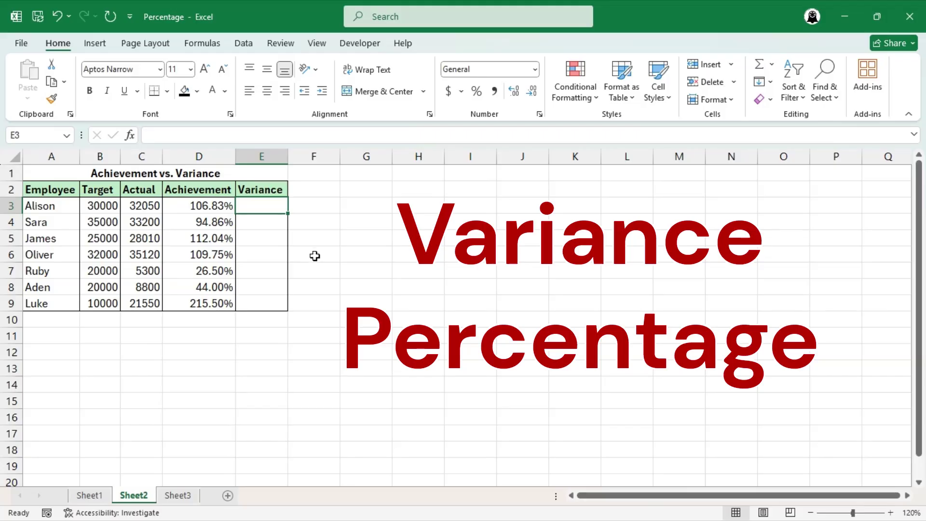
key("Left")
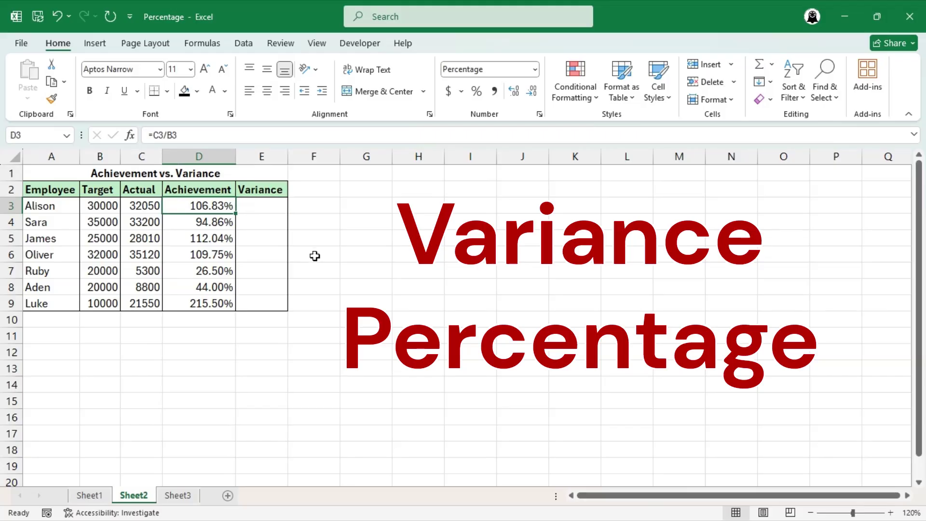
double_click(208, 206)
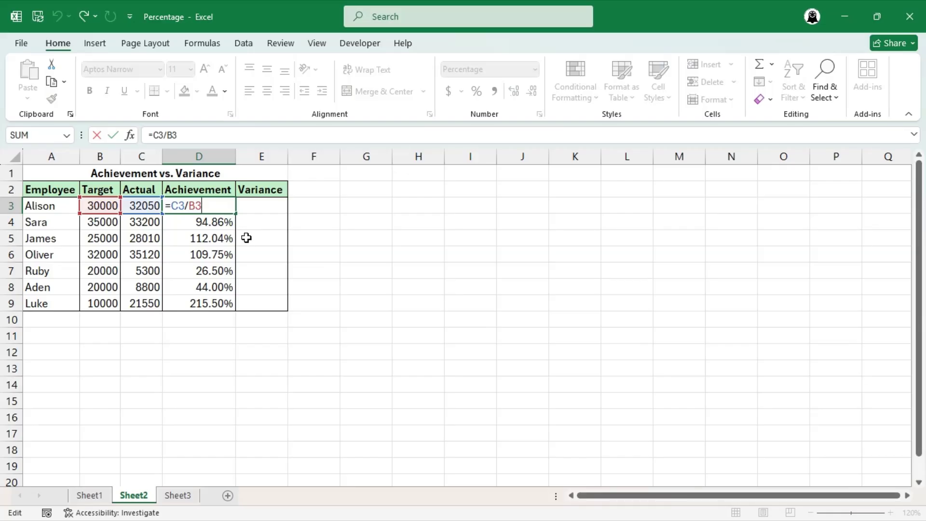
left_click_drag(201, 206, 171, 206)
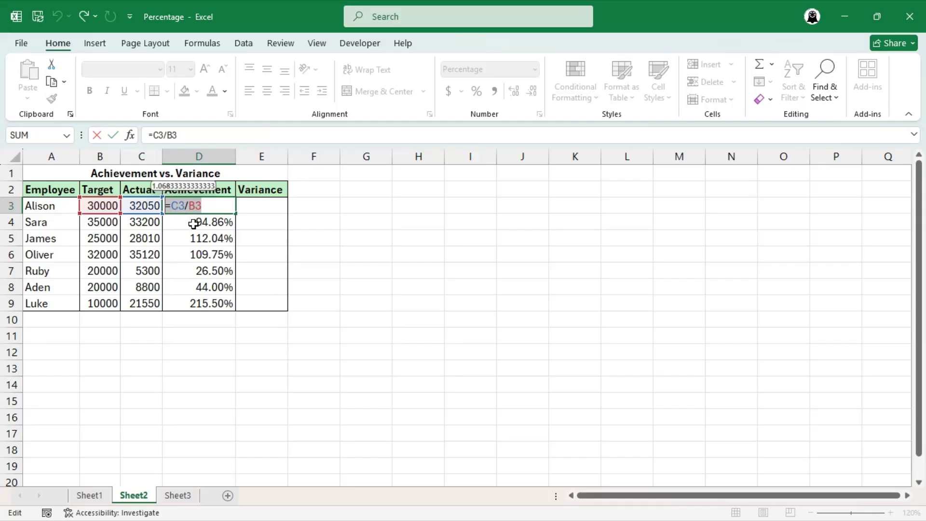
left_click(52, 82)
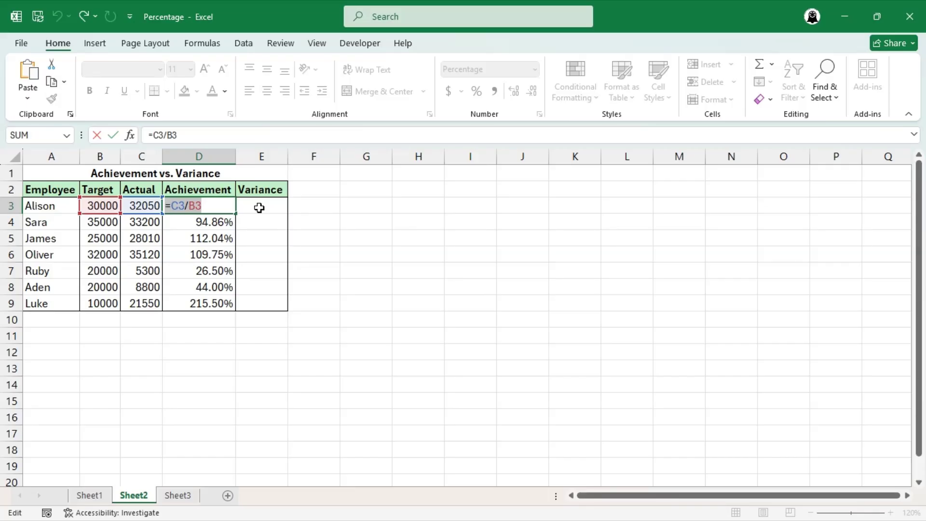
left_click(260, 209)
key("Escape")
Calculate the variance in E3 with =C3/B3-1, reusing the copied formula, and fill it down to E9.
left_click(260, 208)
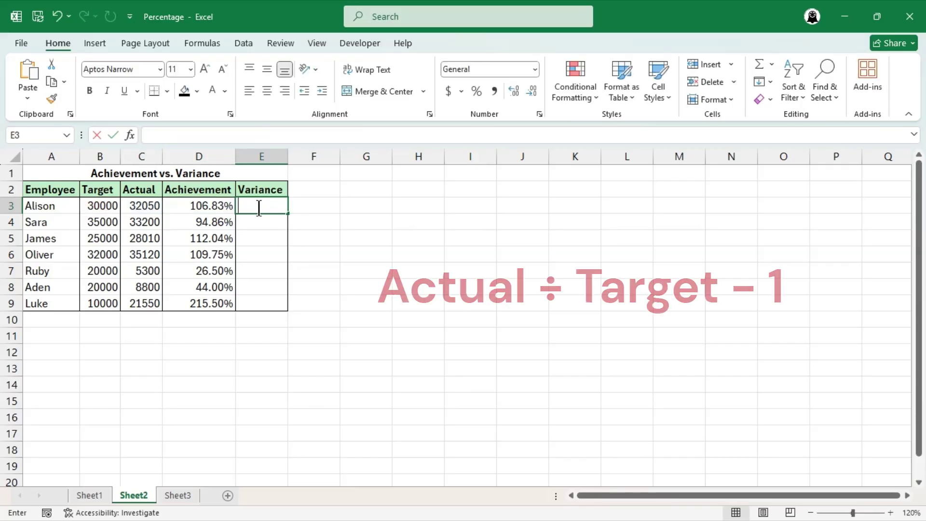
type("=")
key("ctrl+v")
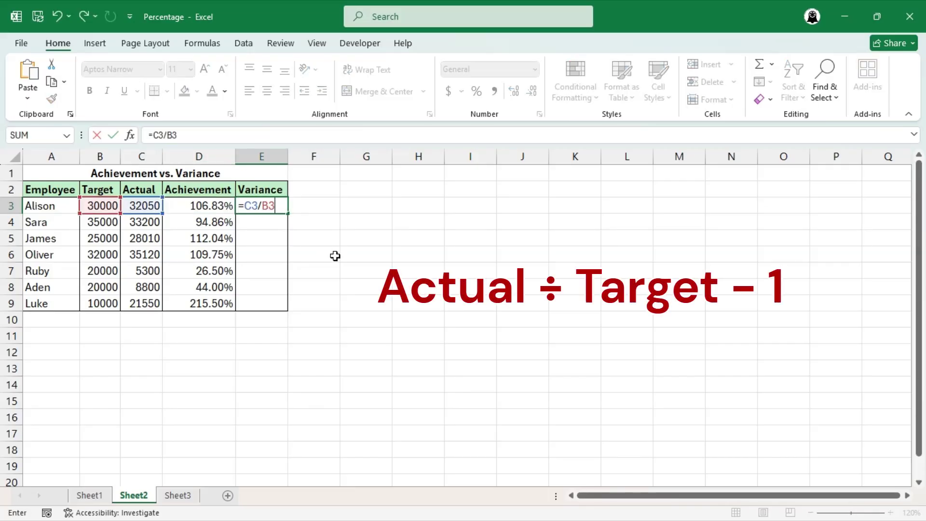
type("-1")
key("Return")
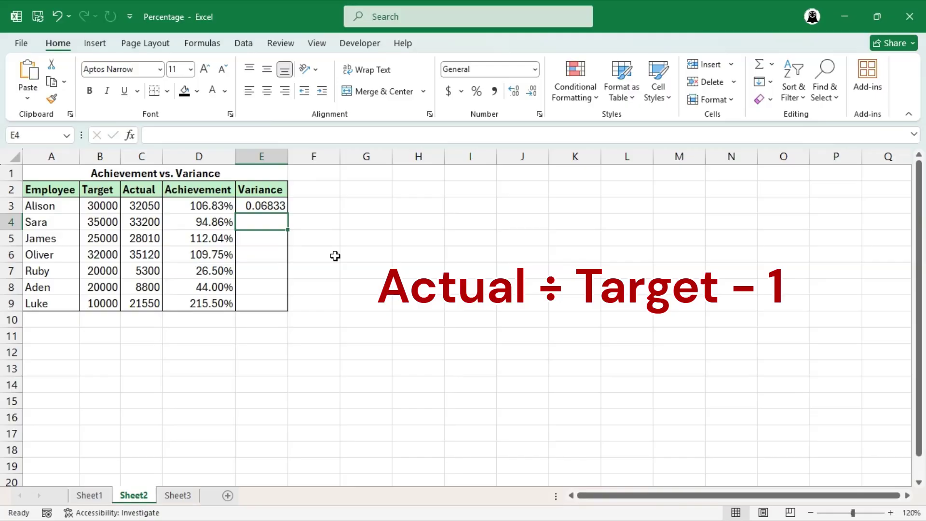
left_click(281, 207)
double_click(287, 214)
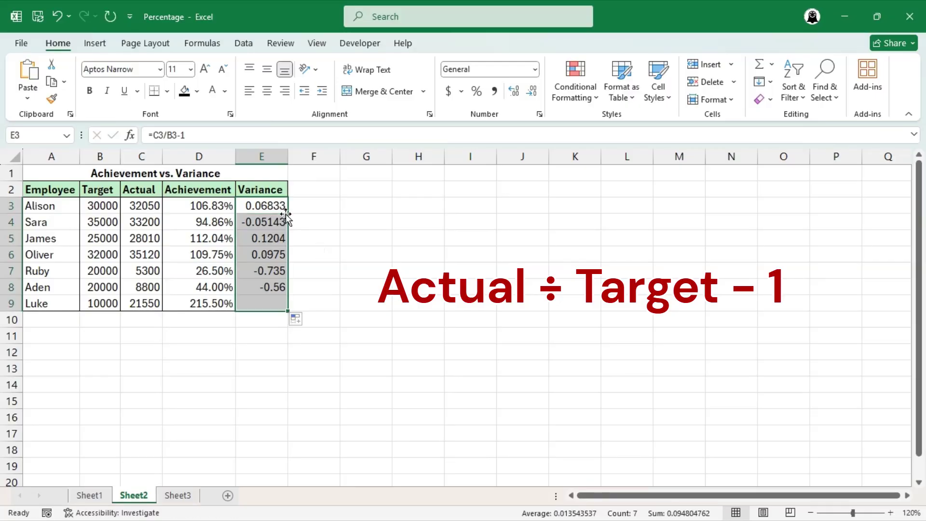
left_click(270, 222)
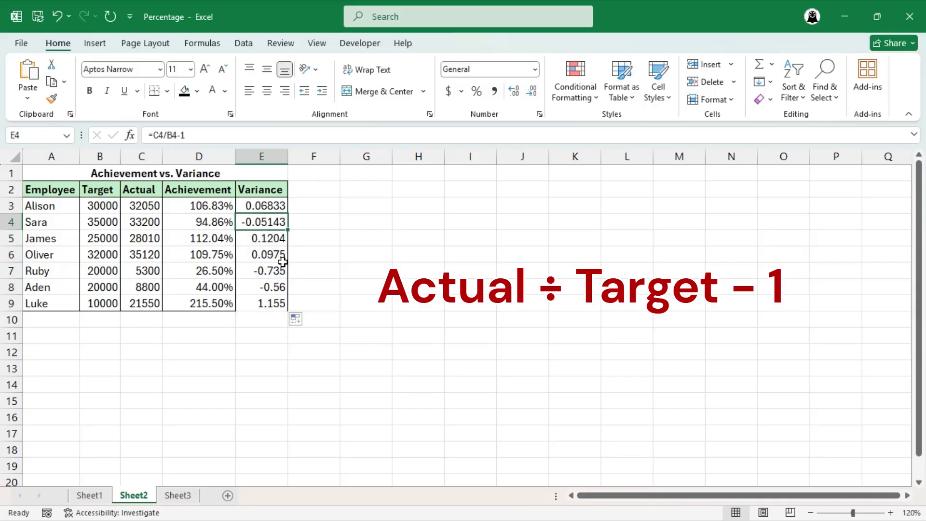
Format the Variance values in E3:E9 as Percentage with 2 decimal places.
left_click_drag(275, 205, 275, 299)
right_click(252, 279)
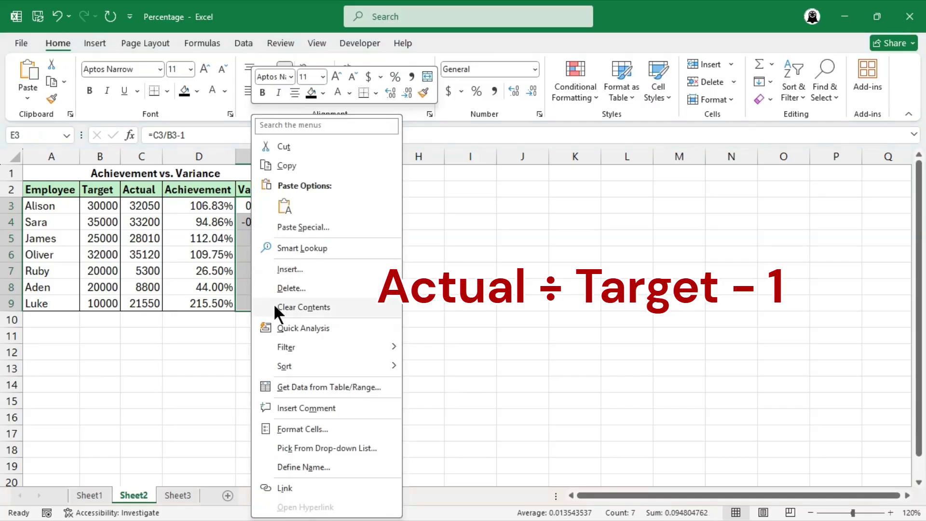
left_click(318, 427)
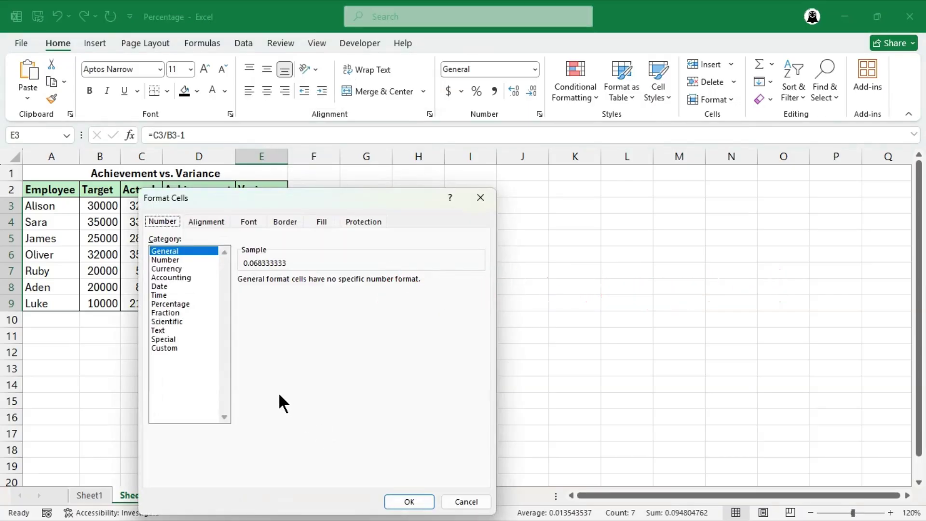
left_click(186, 305)
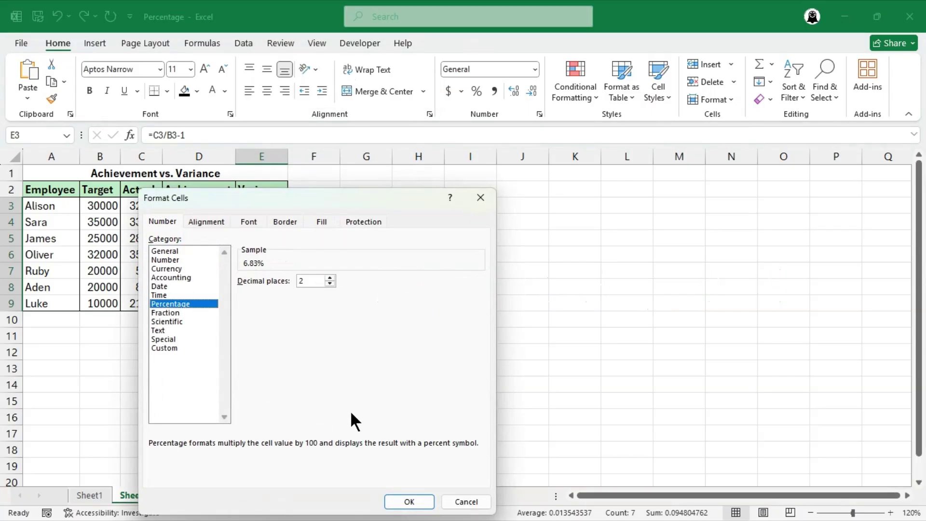
left_click(409, 501)
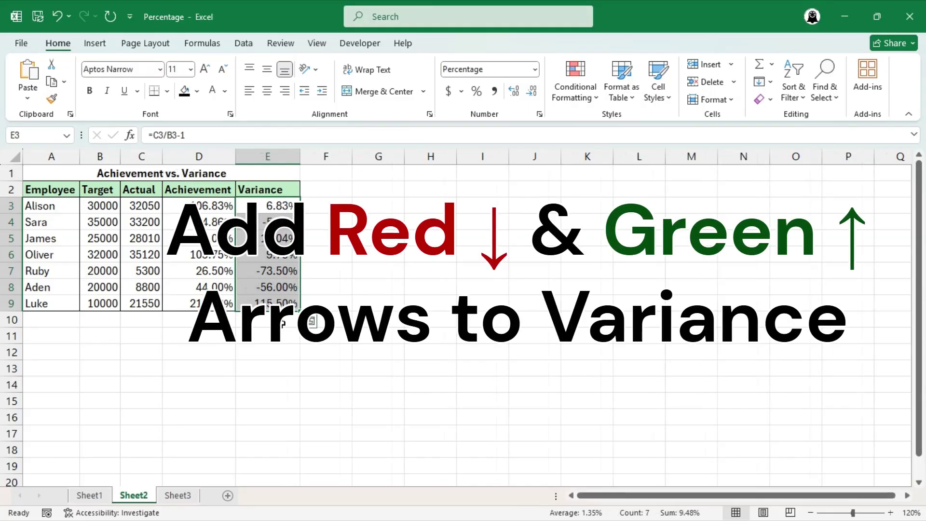
Apply the custom number format [Green]▲ 0.00%; [Red]▼ -0.00%; "On Target" to the Variance values in E3:E9.
right_click(275, 287)
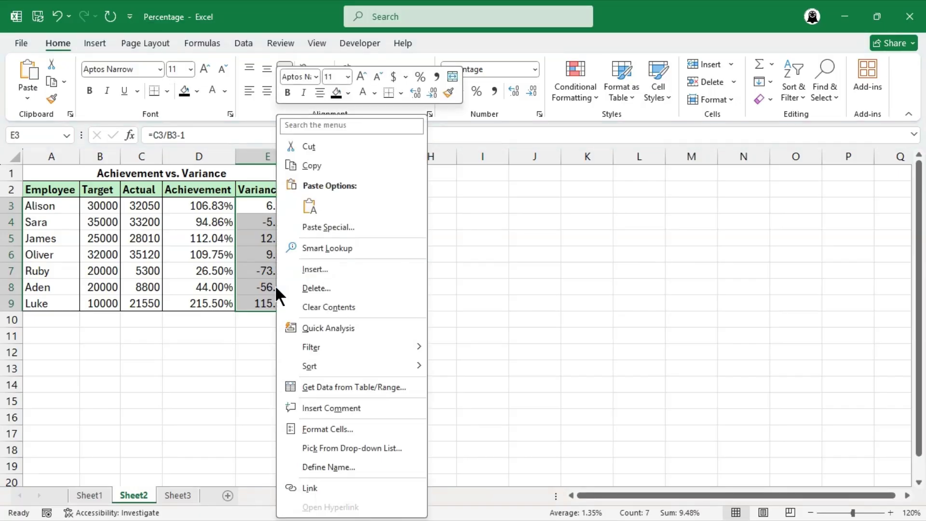
left_click(326, 429)
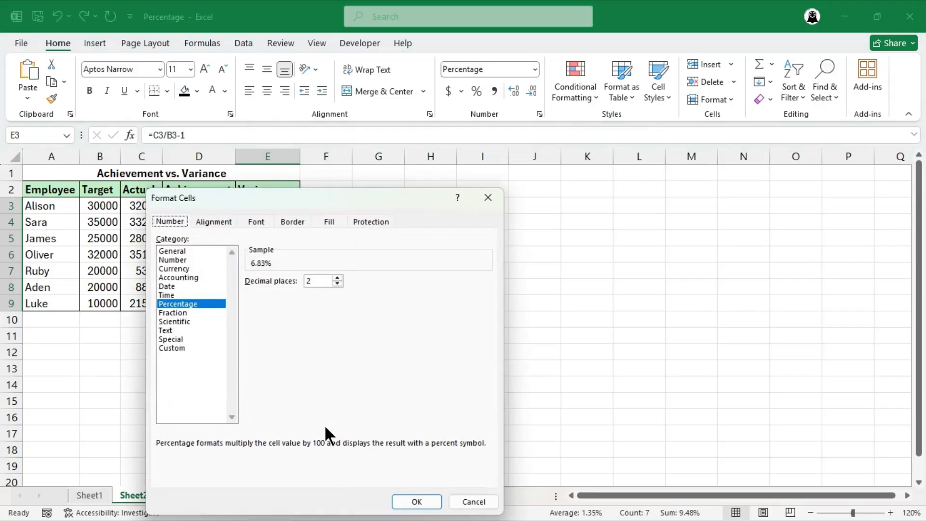
left_click(174, 347)
left_click(271, 293)
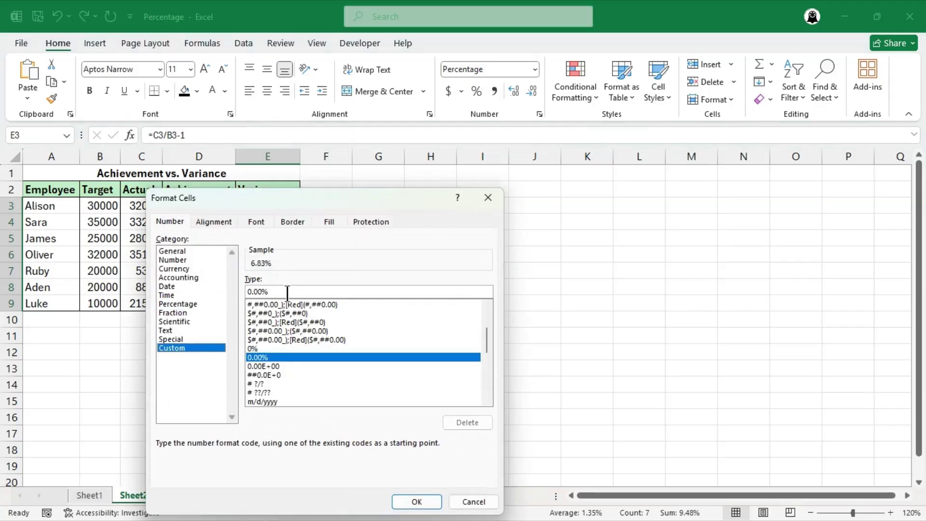
key("BackSpace")
key("BackSpace")
key("BackSpace")
key("BackSpace")
key("BackSpace")
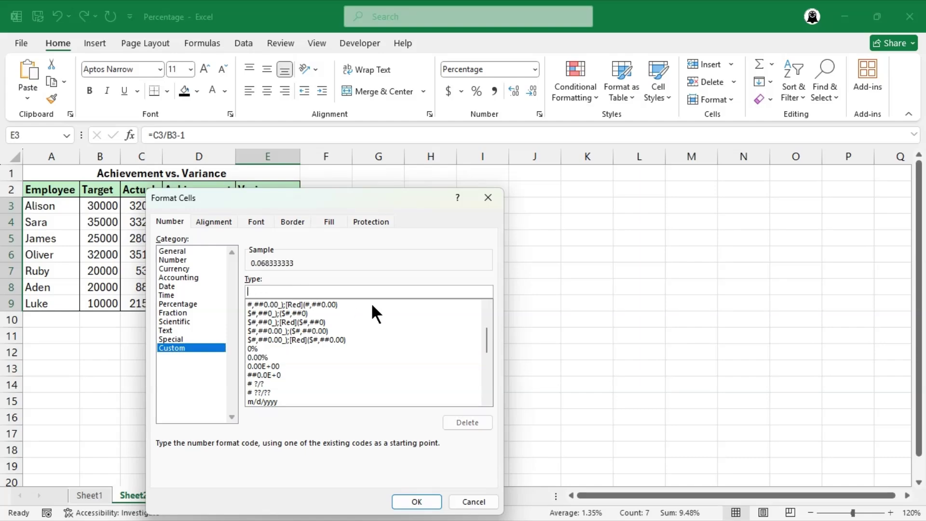
key("ctrl+v")
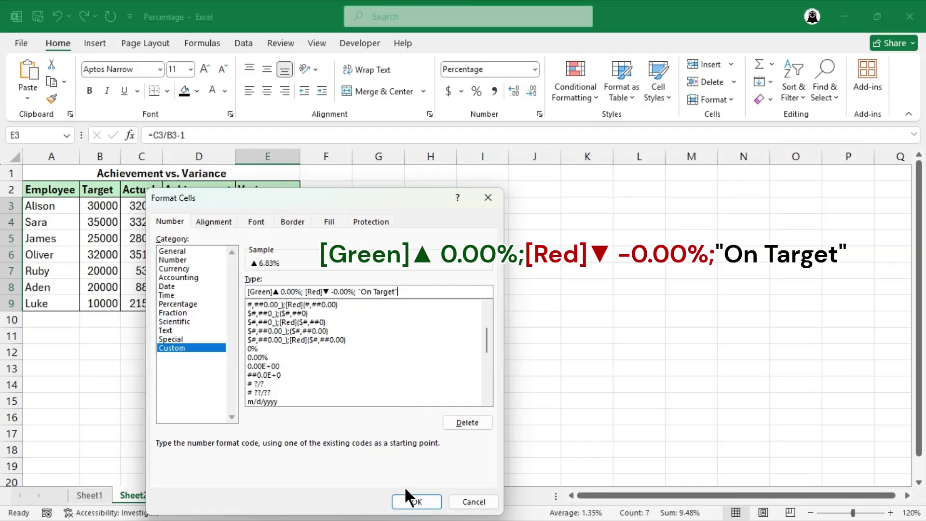
left_click(414, 502)
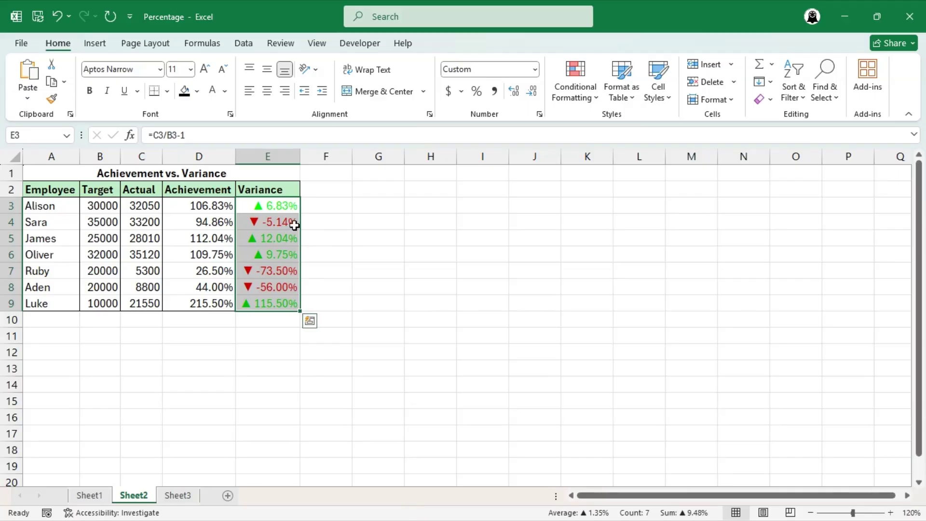
Replace Green with Color10 in the custom number format of the Variance values in E3:E9.
left_click(292, 210)
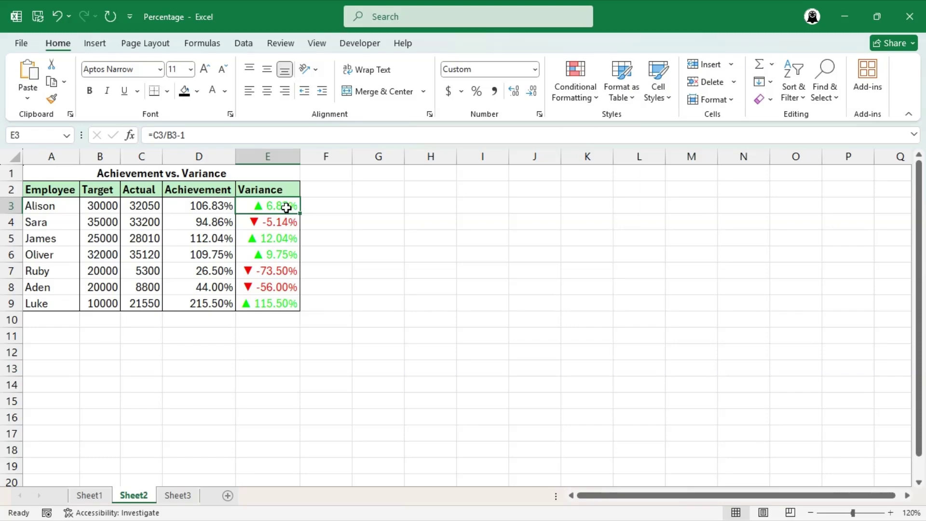
left_click_drag(287, 207, 283, 303)
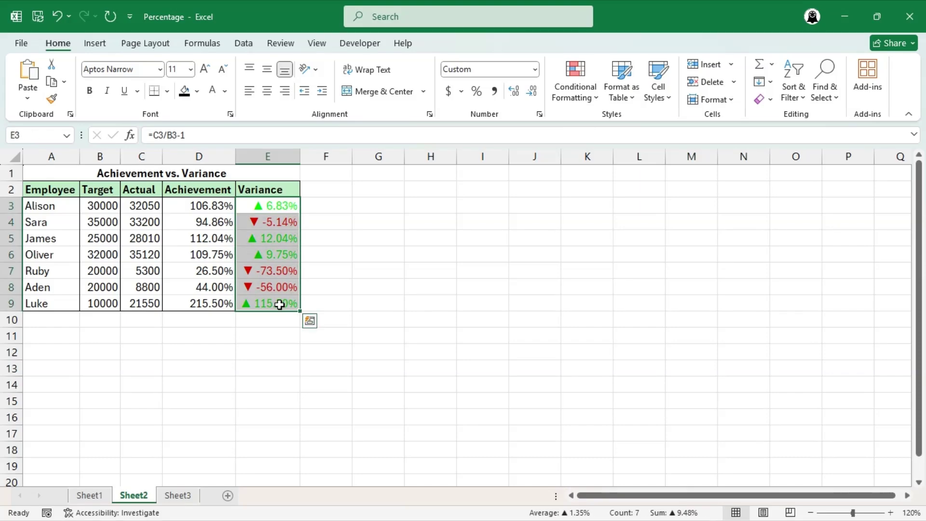
right_click(280, 304)
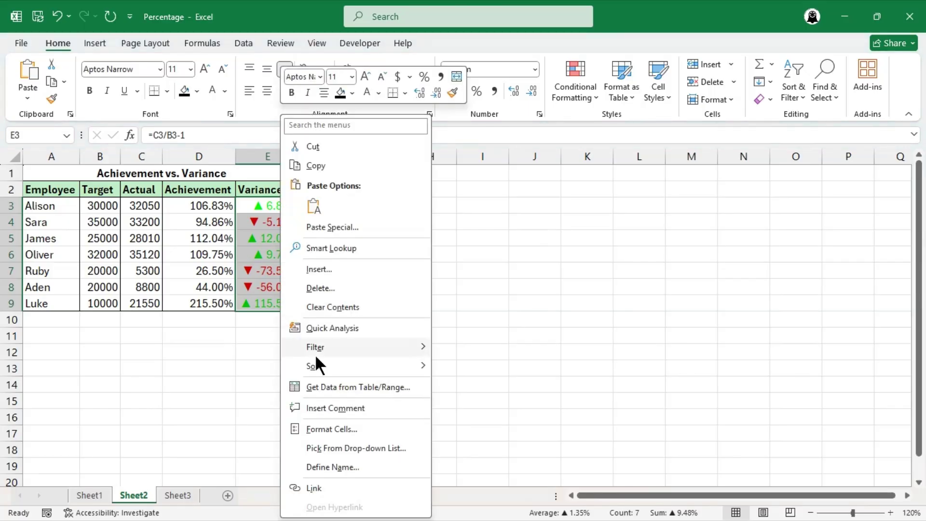
left_click(338, 430)
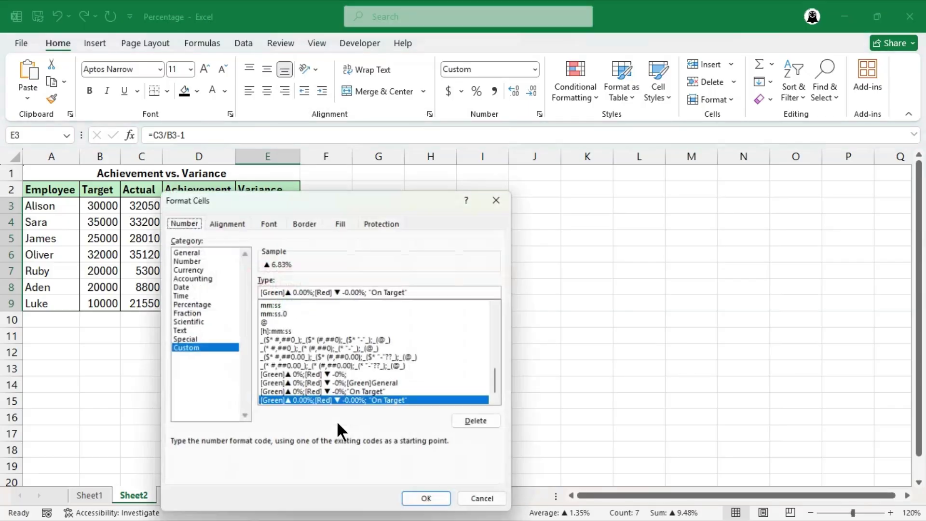
left_click(274, 292)
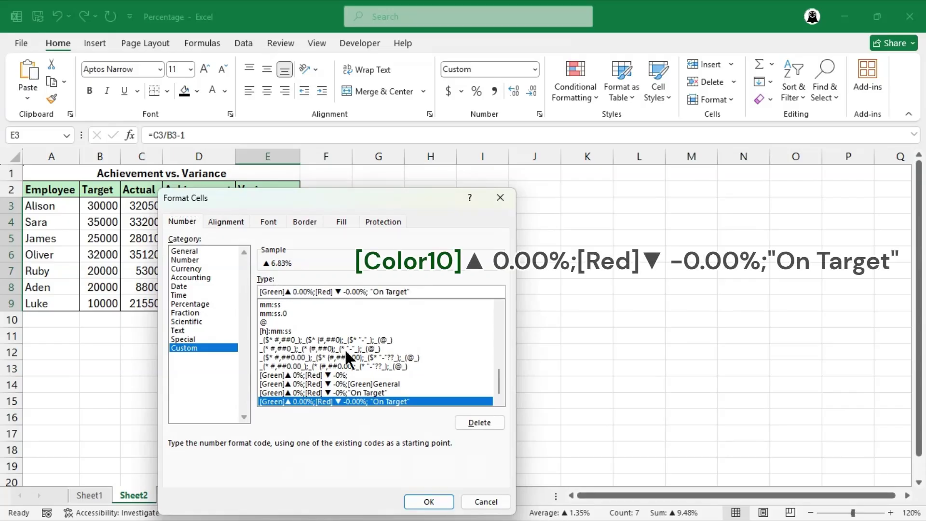
key("BackSpace")
key("BackSpace")
key("BackSpace")
key("BackSpace")
key("BackSpace")
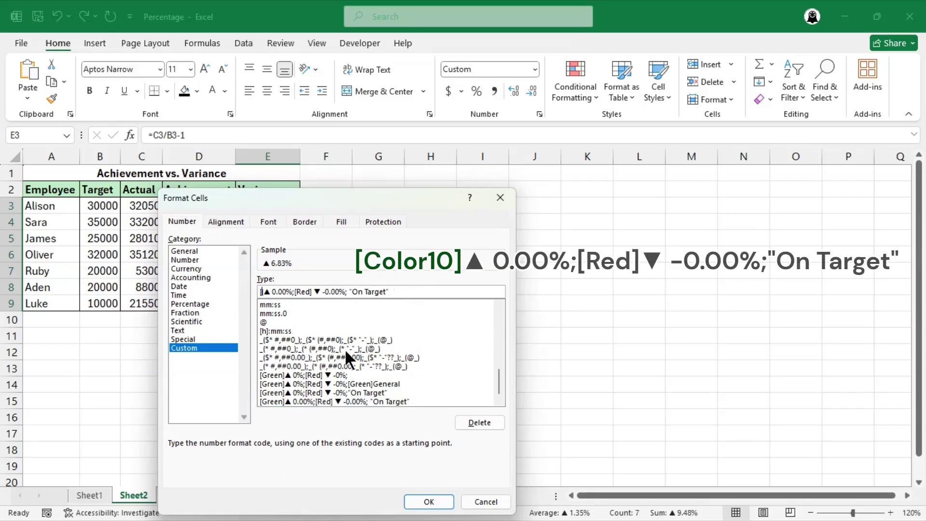
type("Color10")
left_click(428, 502)
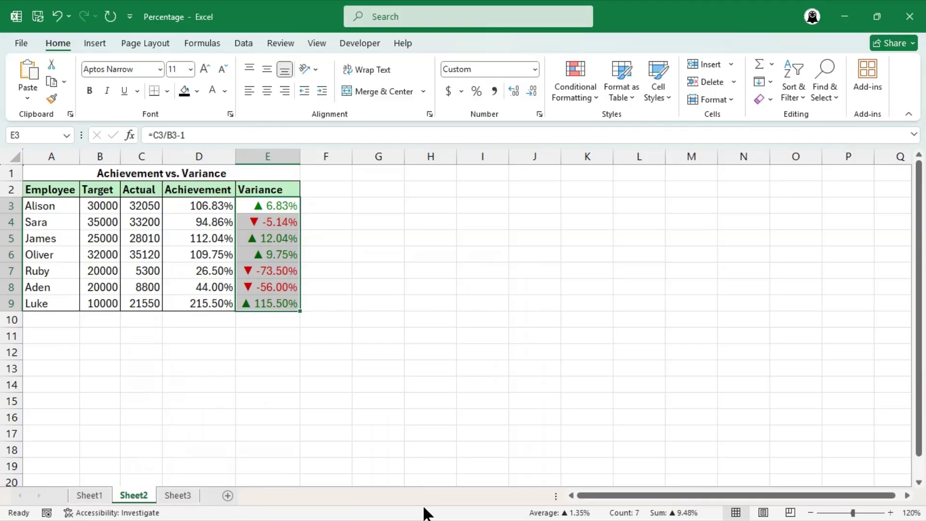
Add an asterisk after each arrow in the E3:E9 custom format, giving [Color10]▲* 0.00%;[Red] ▼* -0.00%; "On Target".
left_click(290, 206)
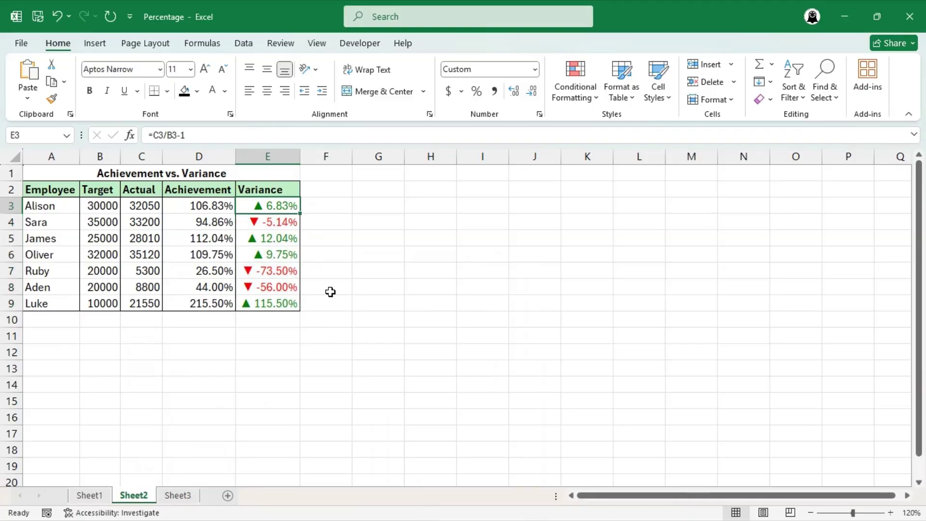
left_click_drag(283, 207, 283, 297)
right_click(284, 299)
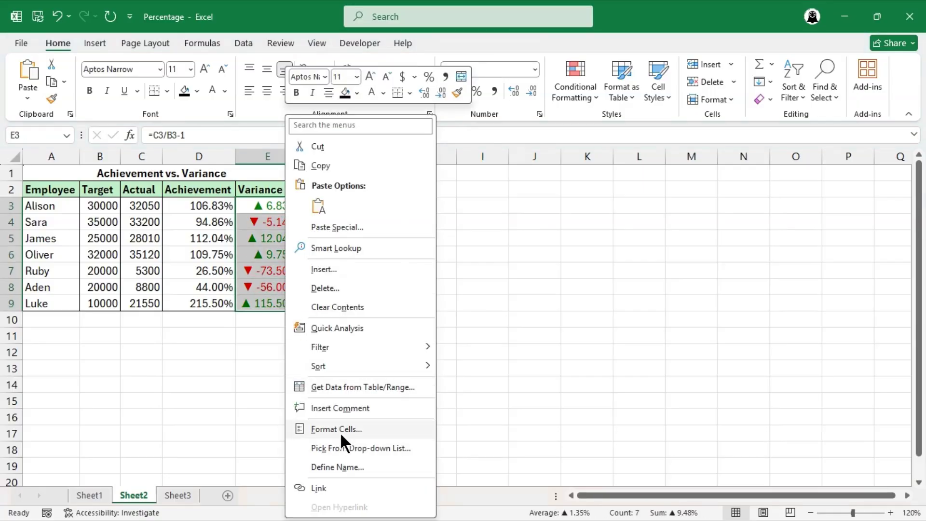
left_click(344, 429)
left_click(285, 291)
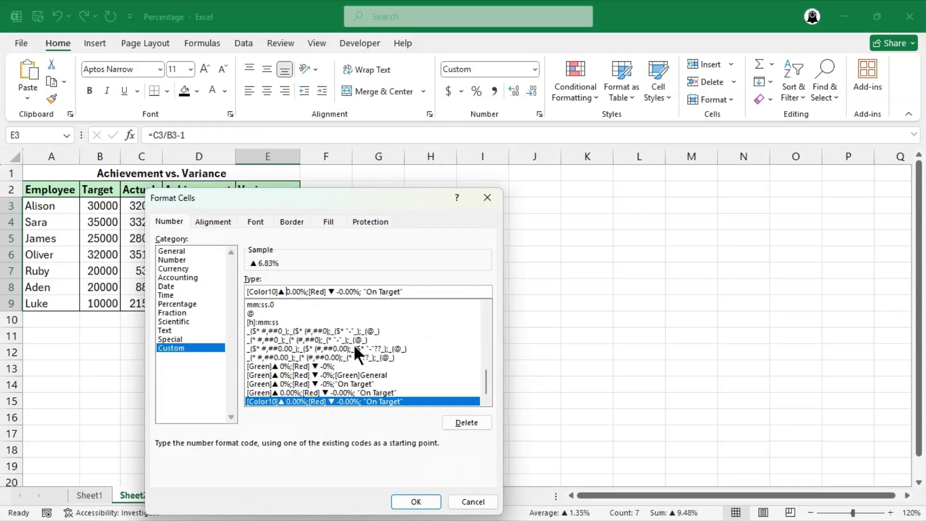
type("*")
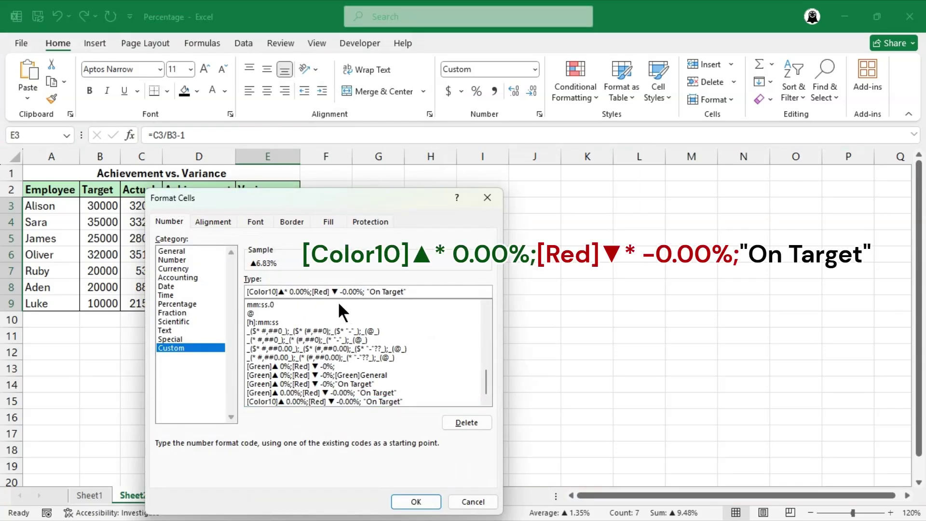
type("*")
left_click(424, 497)
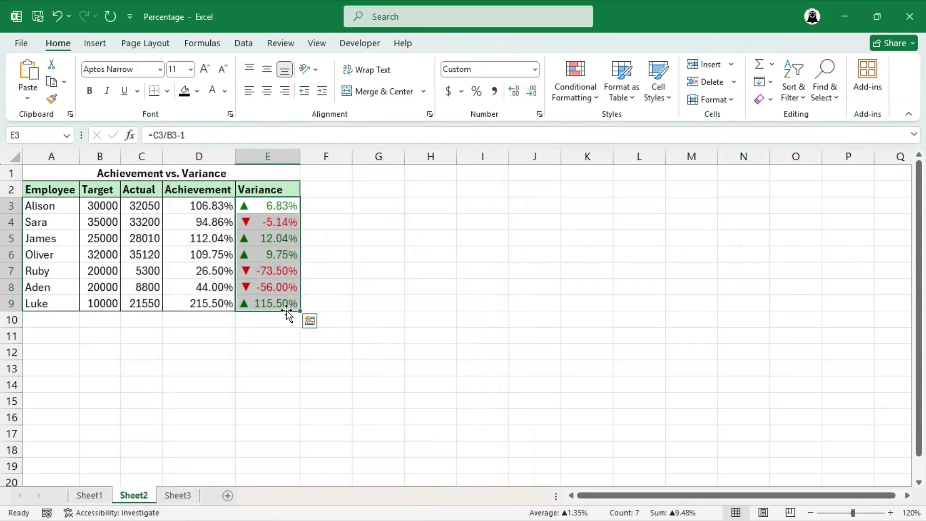
Remove the space between [Red] and ▼ in the custom number format of E3:E9.
right_click(283, 288)
left_click(351, 429)
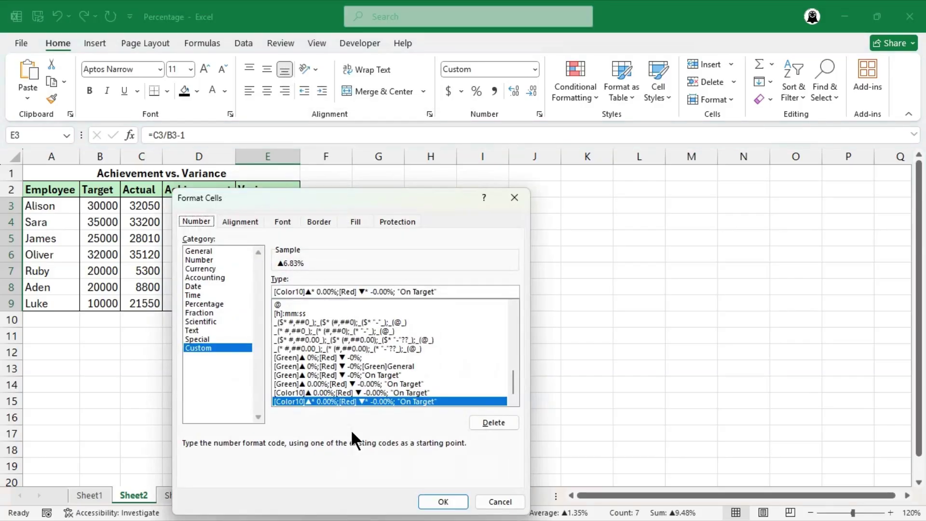
left_click(358, 292)
key("BackSpace")
left_click(448, 501)
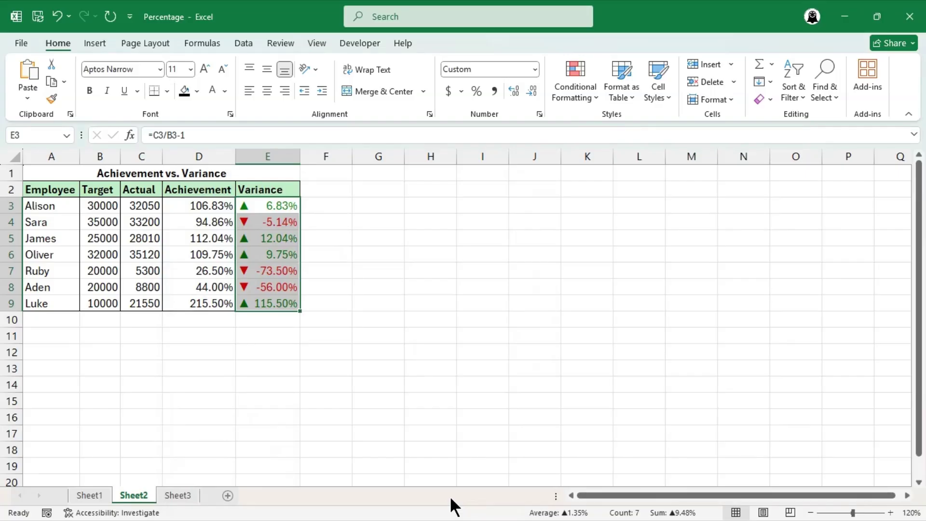
left_click(279, 304)
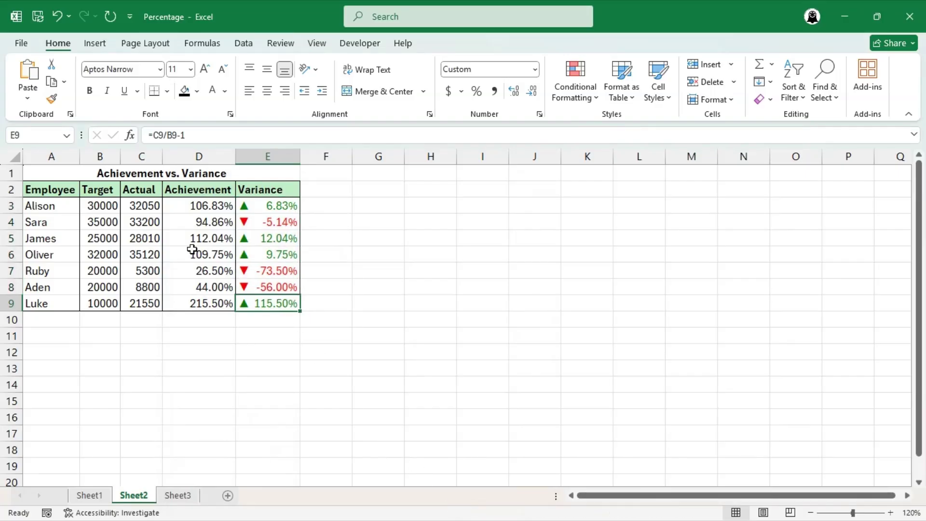
Set the Actual value in C3 to 30000 to test the on-target format, and restore it to 32050.
left_click(149, 207)
type("30000")
key("ctrl+Return")
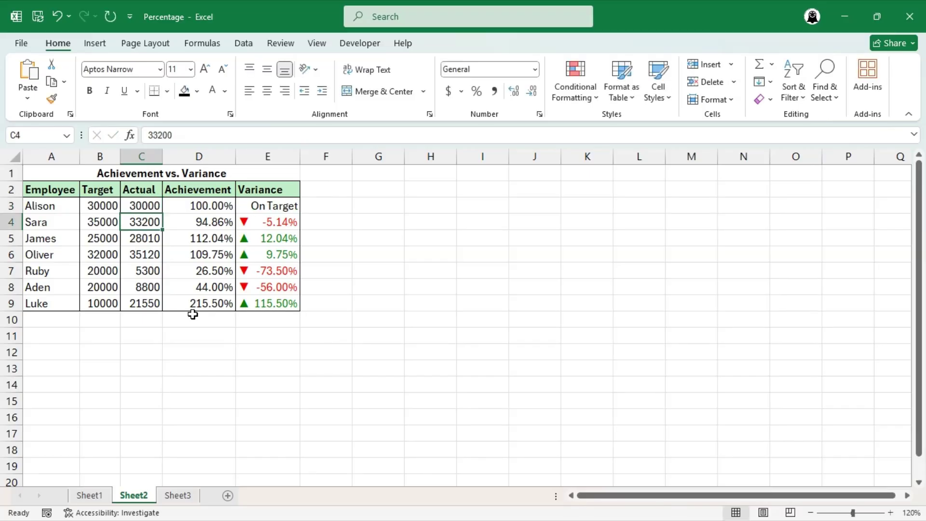
type("32050")
key("Return")
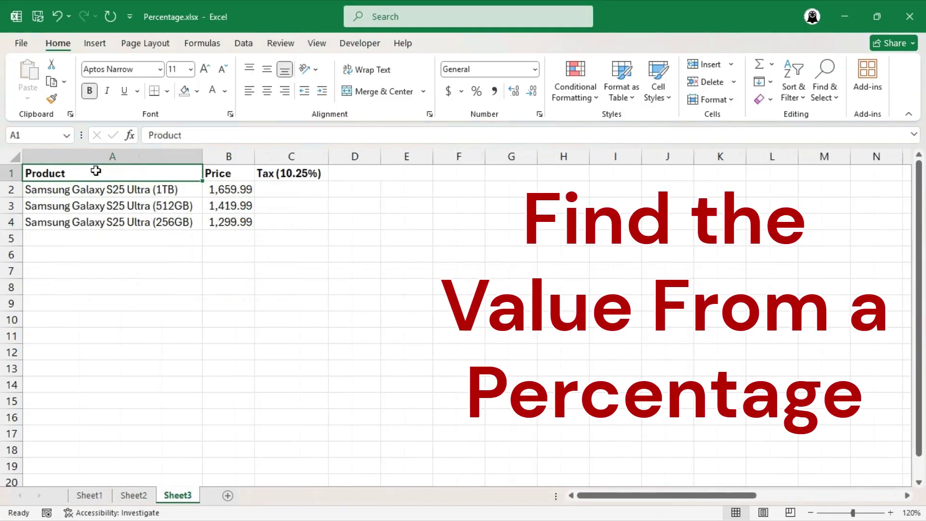
Calculate the tax in C2 on Sheet3 with =B2*10.25% and fill it down to C4.
left_click(272, 189)
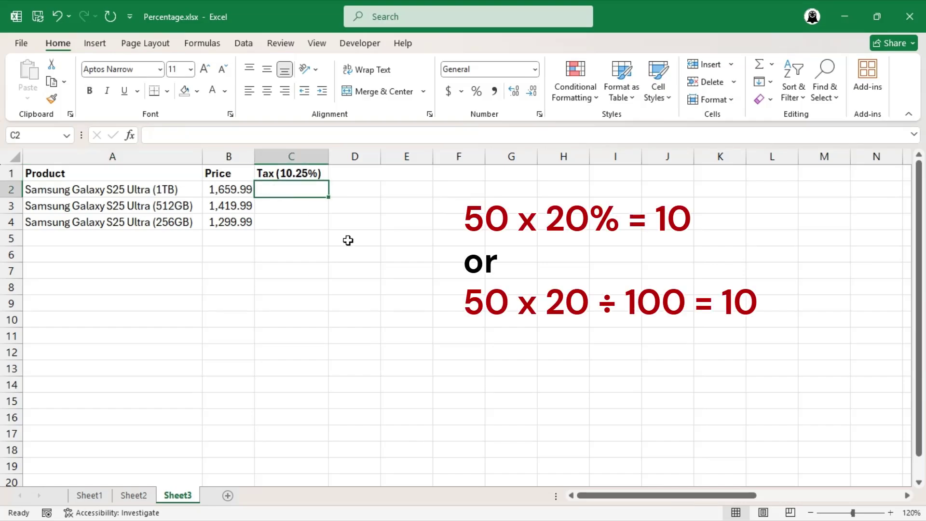
type("=")
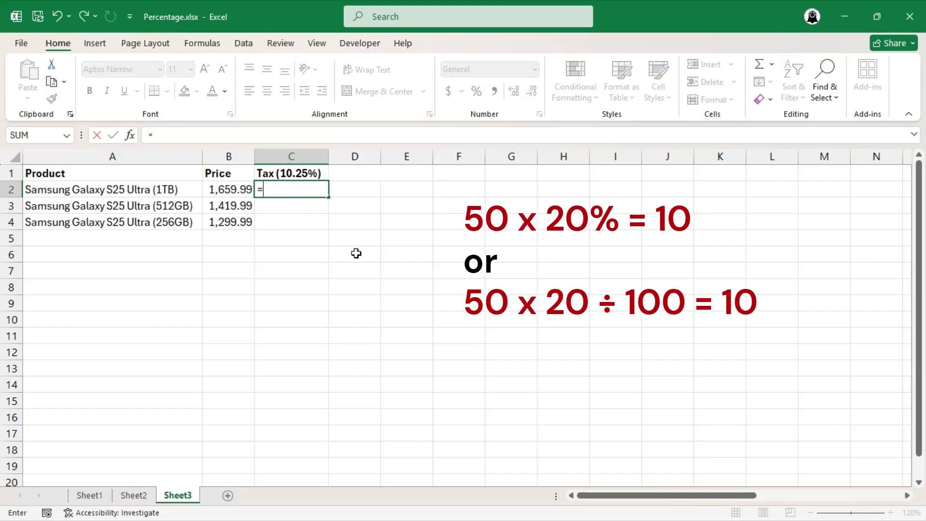
key("Left")
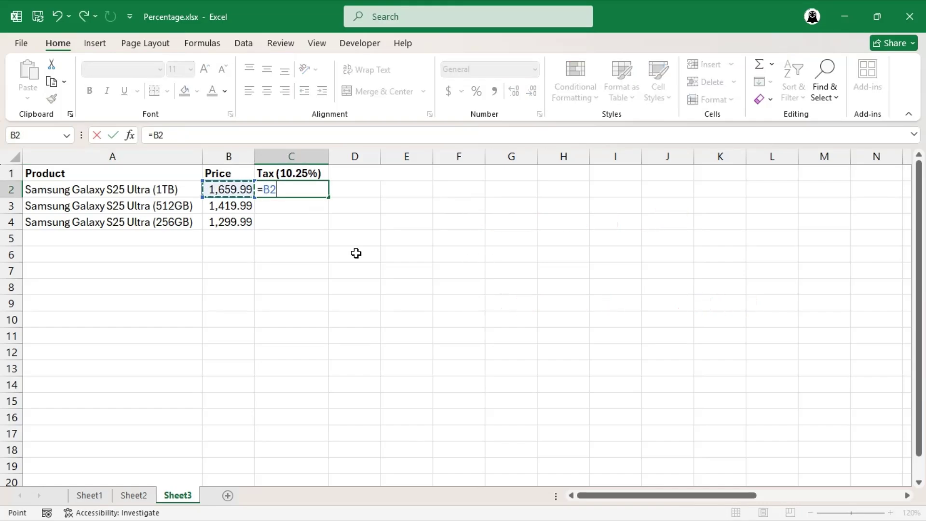
type("*10.25%")
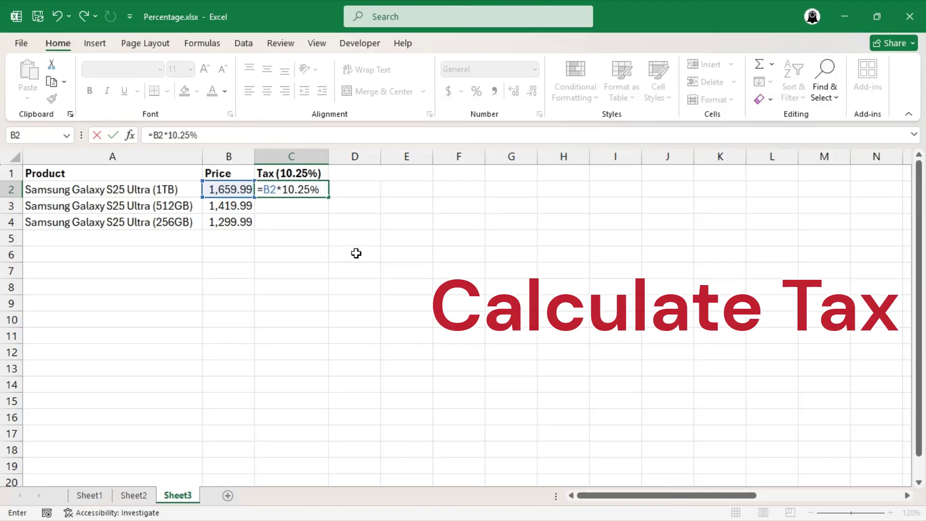
key("Return")
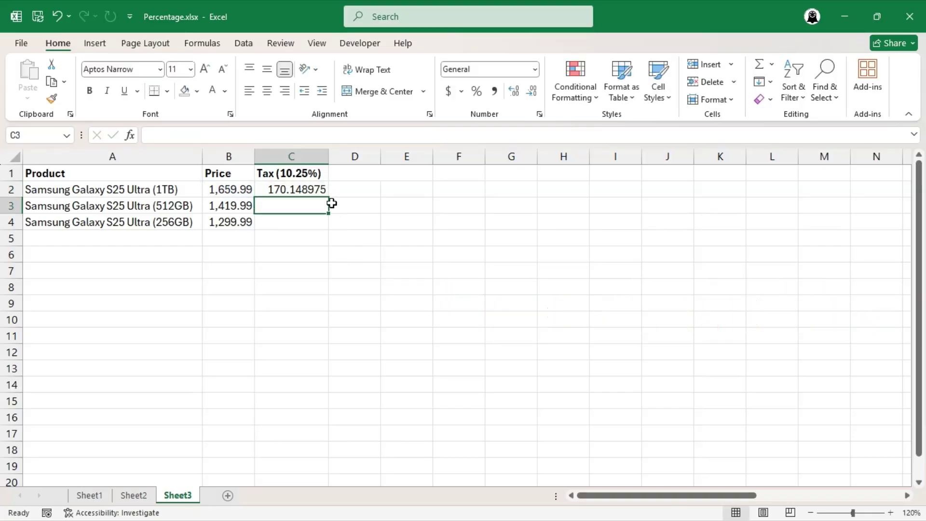
left_click(321, 189)
left_click_drag(328, 197, 326, 227)
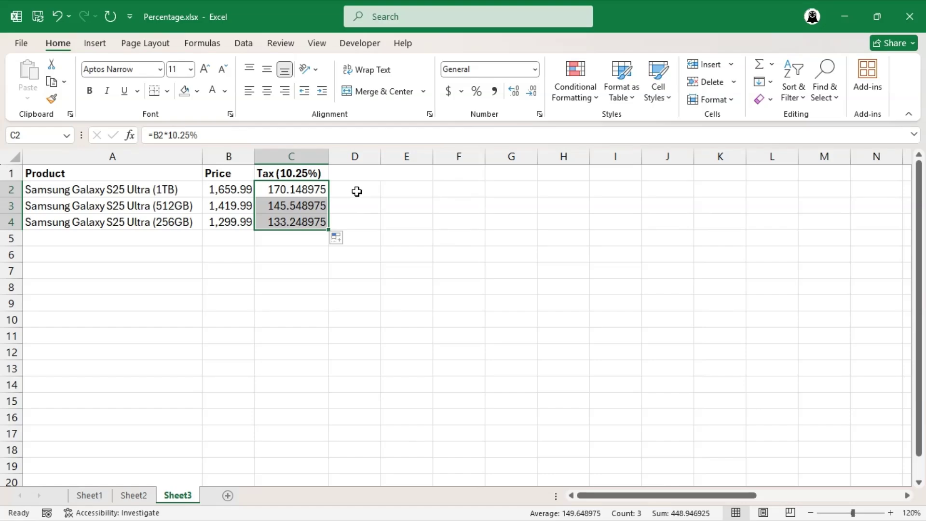
Calculate the Gross Price in D2 with =C2+B2 and fill it down to D4.
left_click(357, 191)
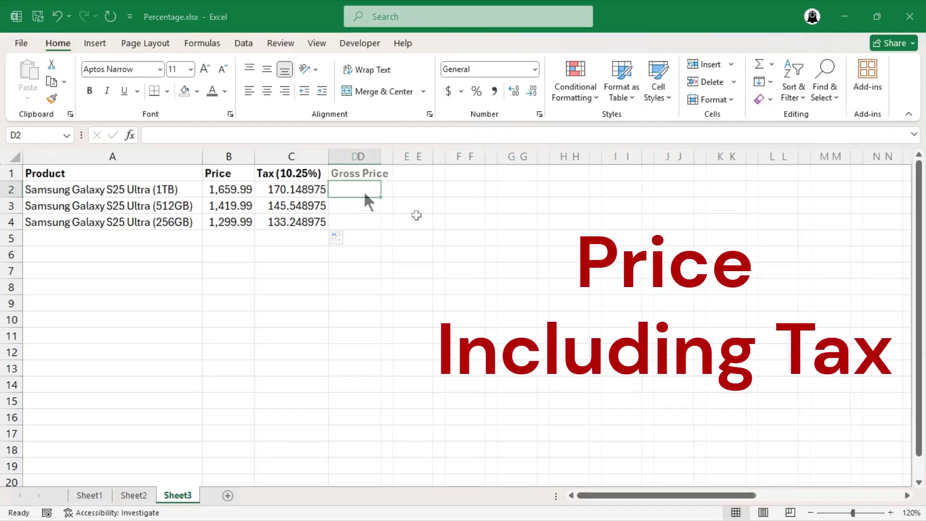
left_click(366, 188)
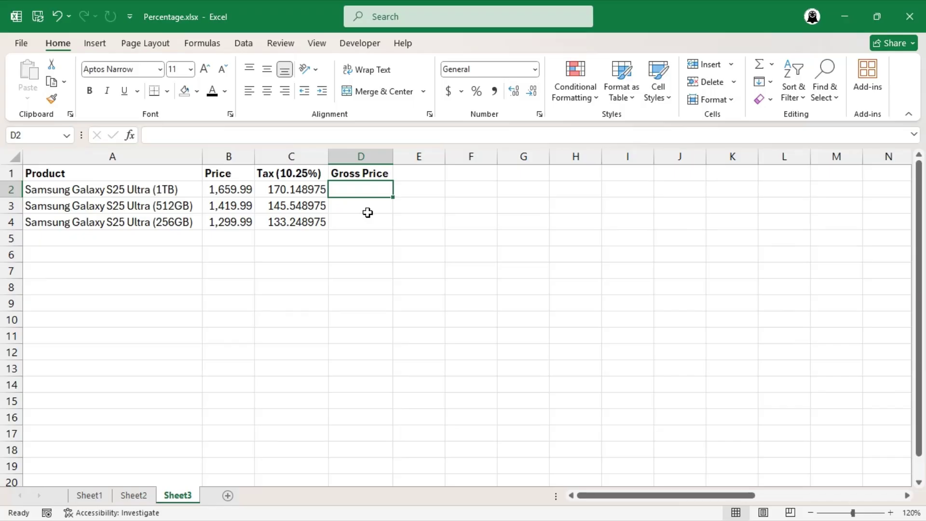
type("=")
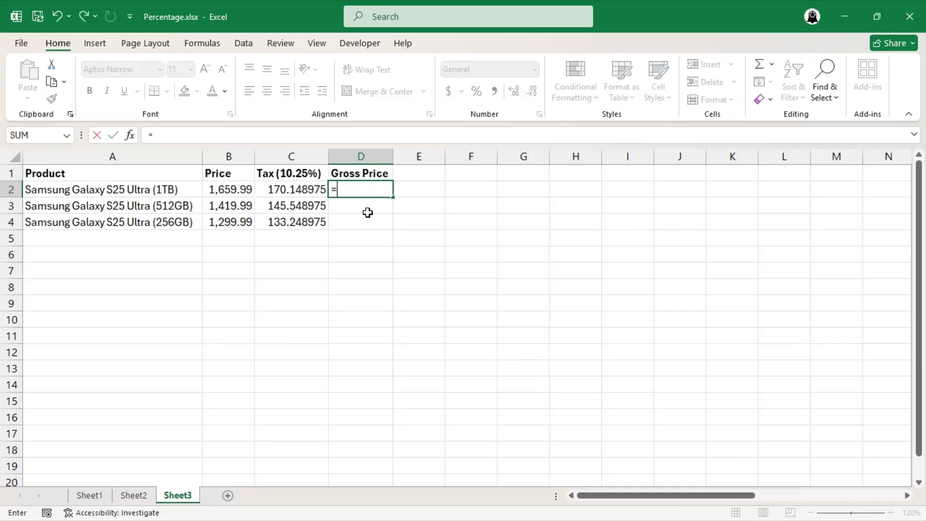
key("Left")
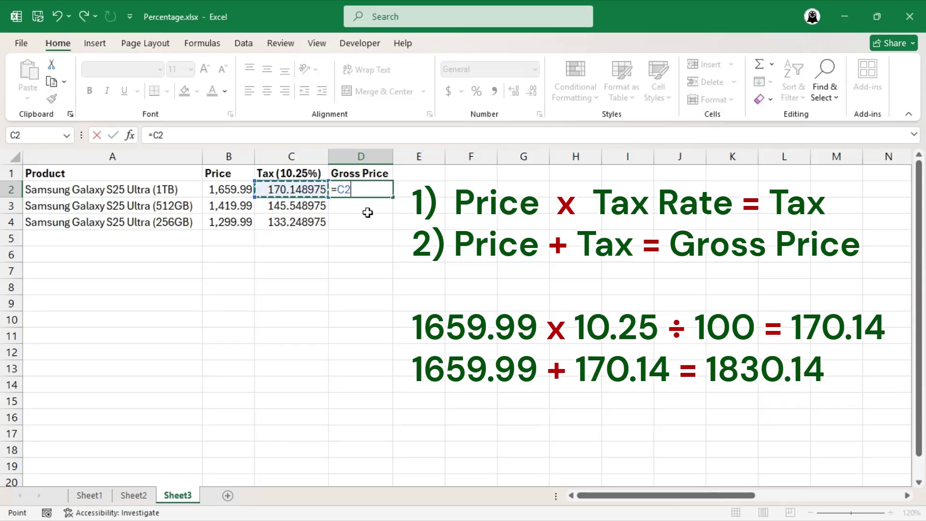
type("+")
key("Left")
key("Left")
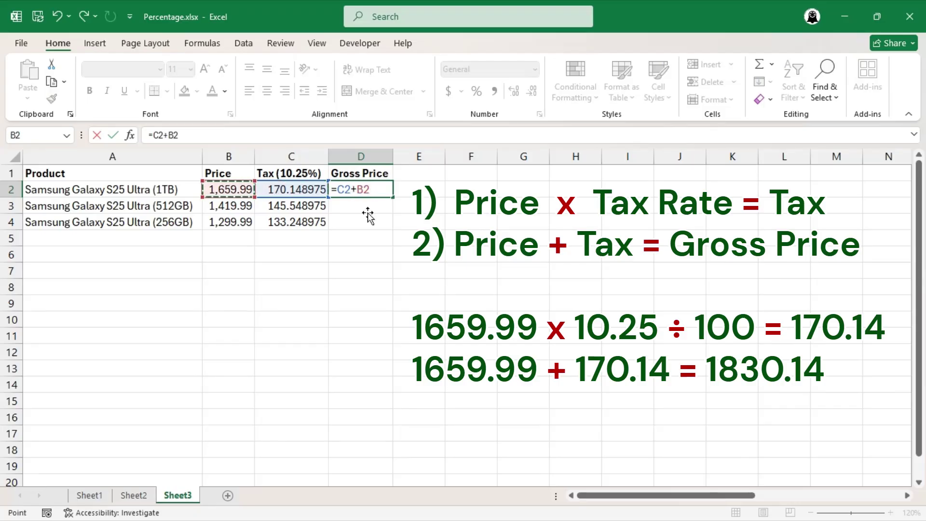
key("Return")
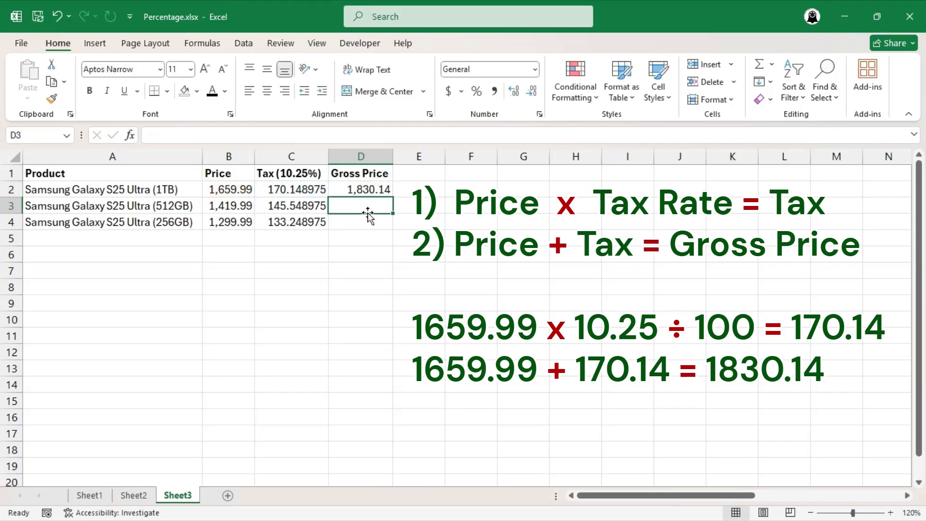
left_click(384, 189)
left_click_drag(394, 198, 395, 231)
left_click(410, 218)
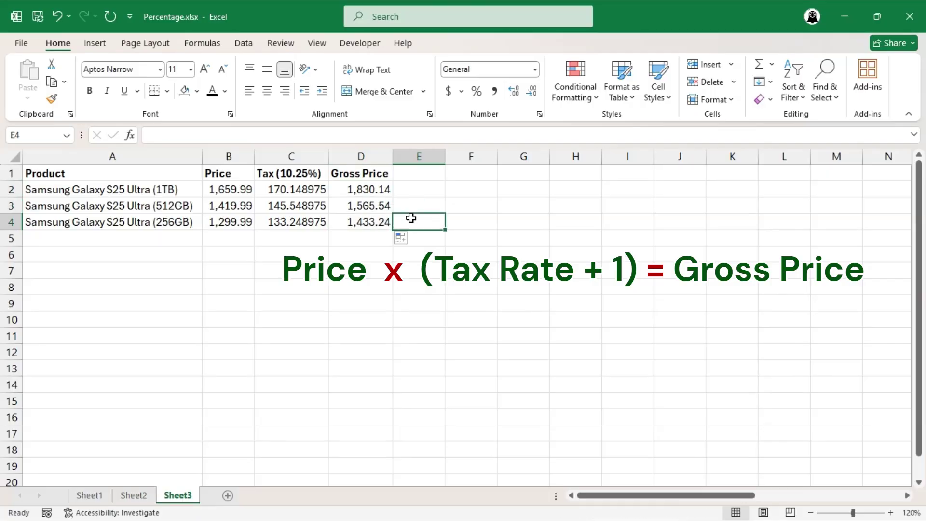
Clear the Gross Price cells D2:D4 and calculate D2 directly from the price with =B2*(1+10.25%).
left_click_drag(378, 188, 380, 223)
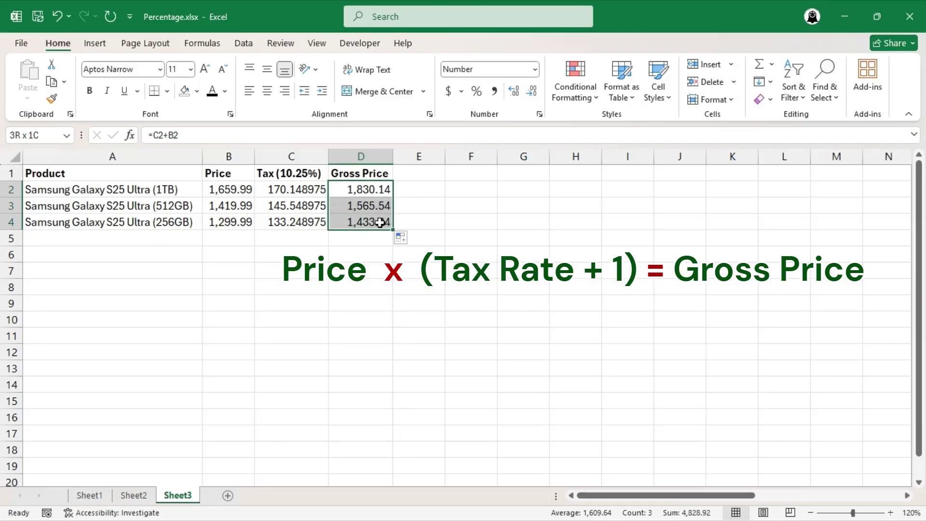
key("Delete")
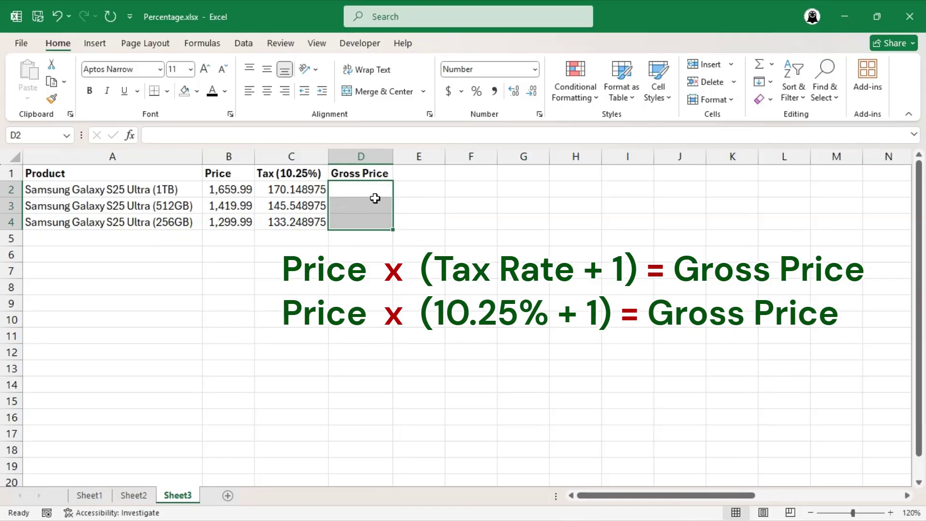
left_click(372, 193)
type("=")
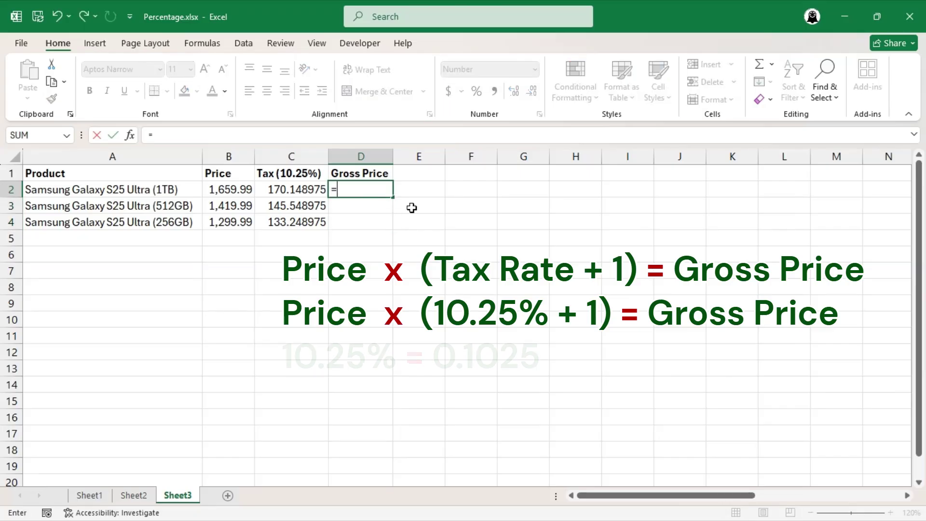
left_click(238, 189)
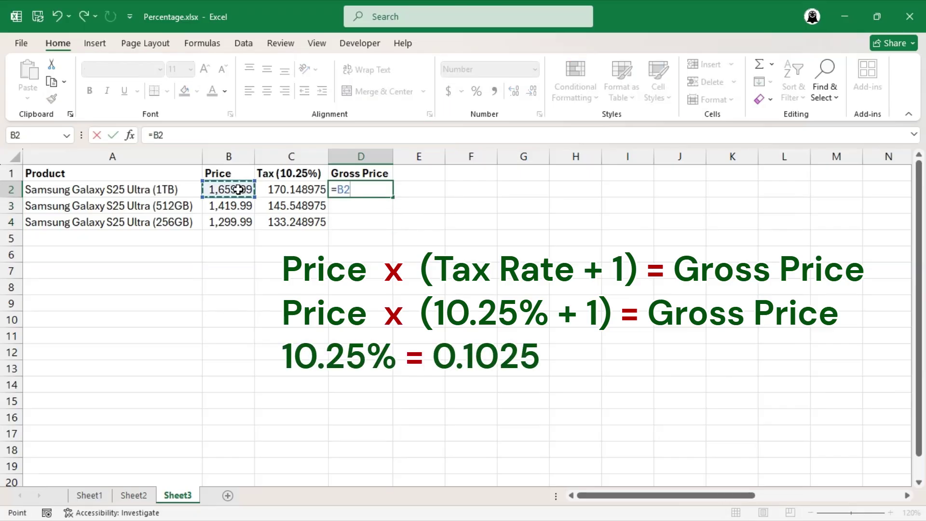
type("*(")
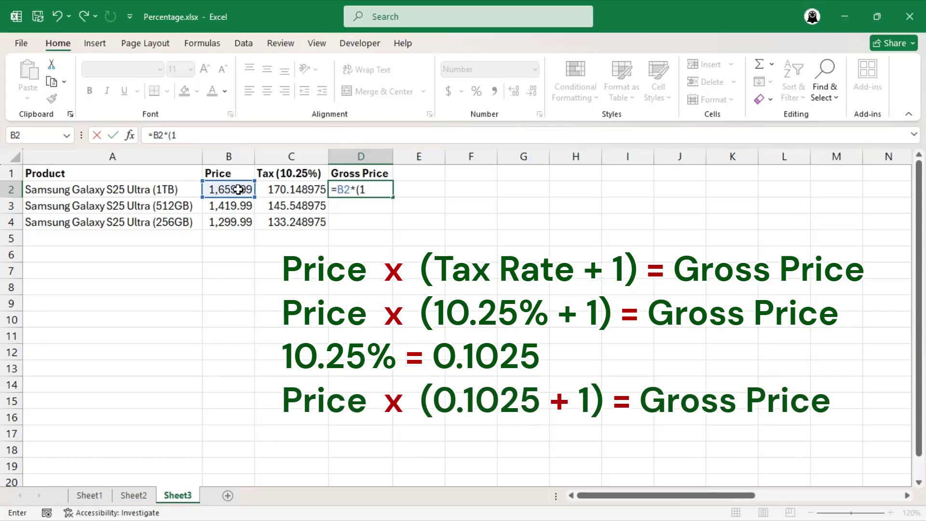
type("1+")
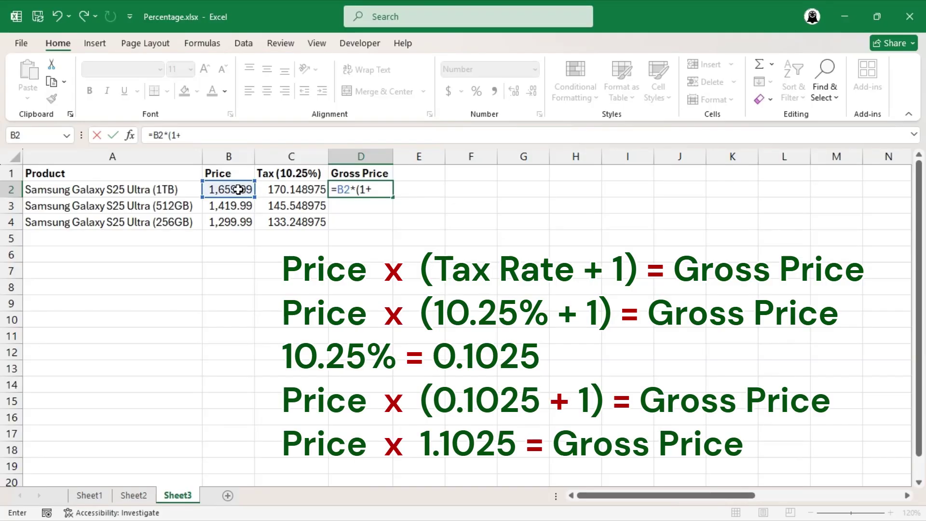
type("10.25")
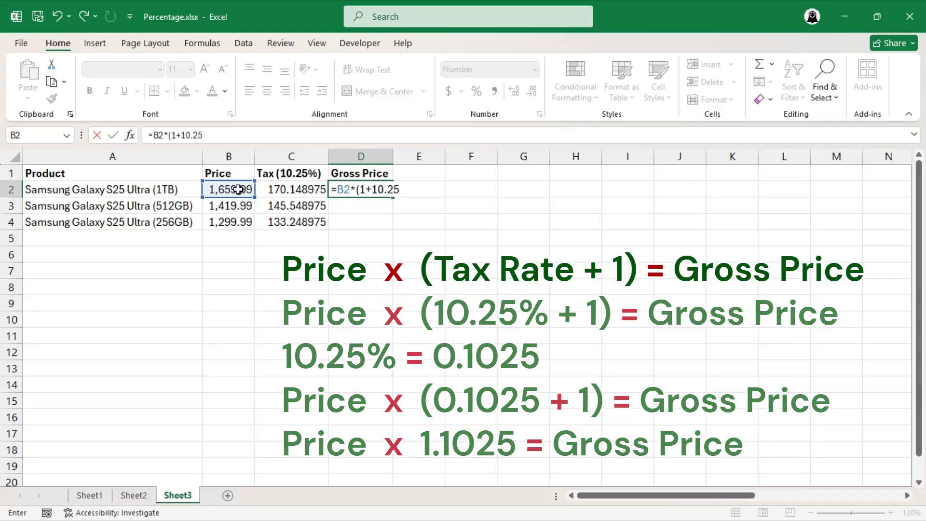
type("%)")
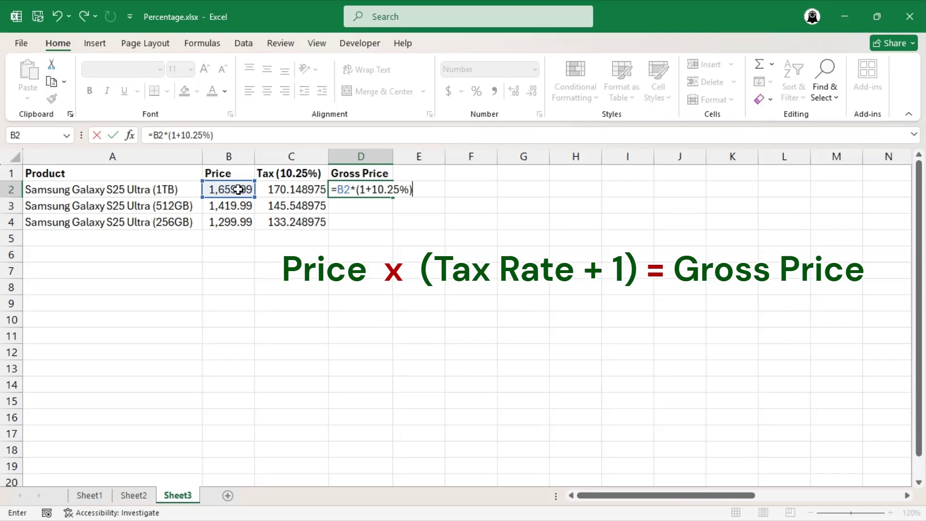
key("Return")
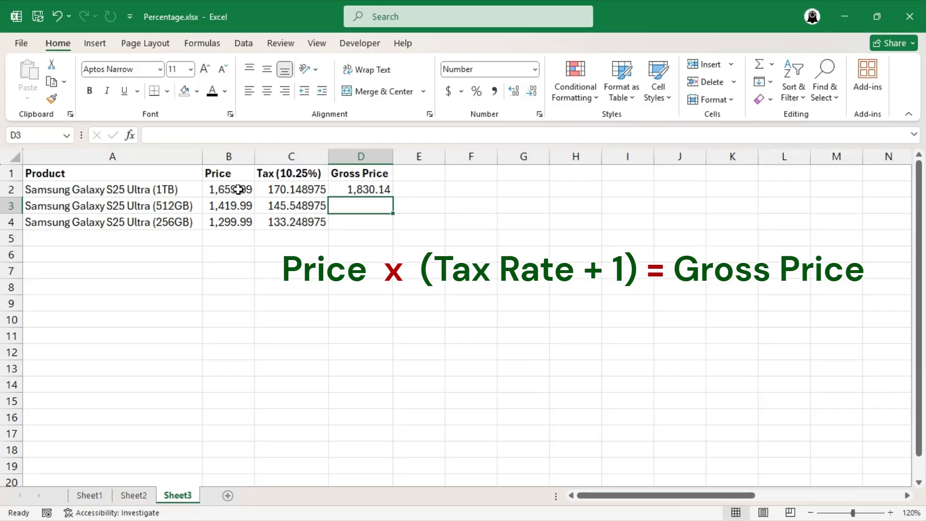
Fill the Gross Price formula from D2 down to D4.
left_click(380, 188)
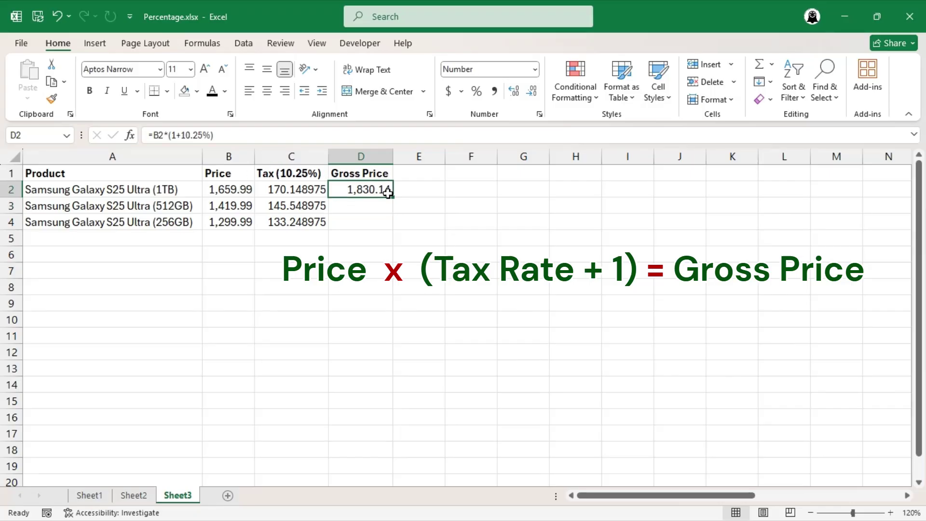
left_click_drag(393, 196, 394, 228)
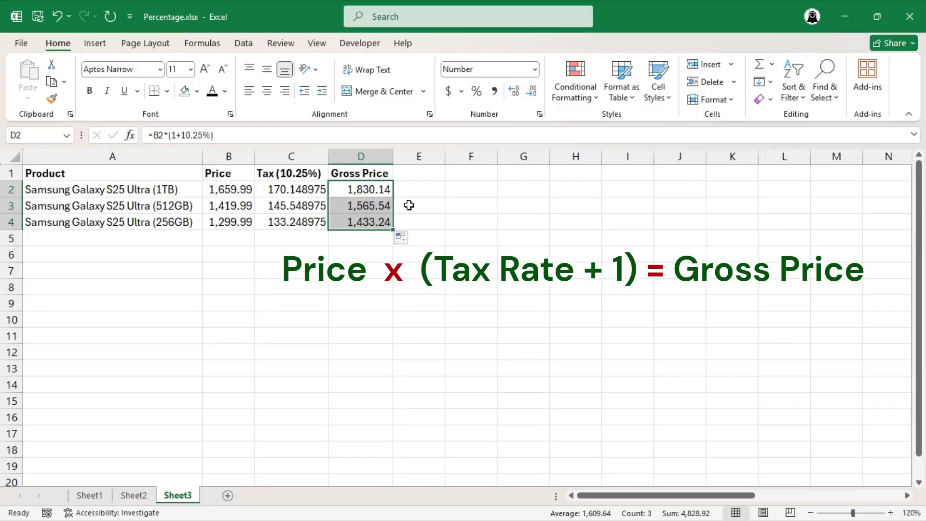
left_click(408, 205)
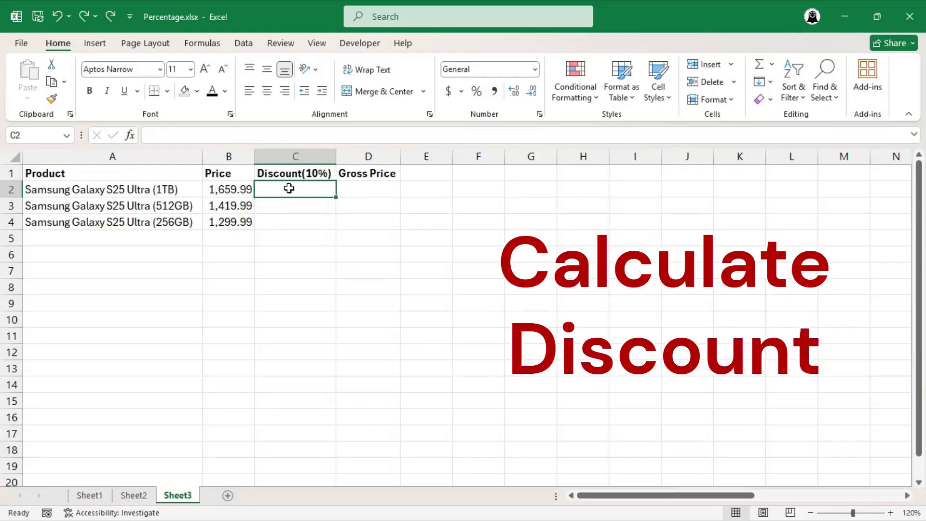
Calculate the 10% discount in C2 with =B2*10% and fill it down to C4.
type("=")
key("Left")
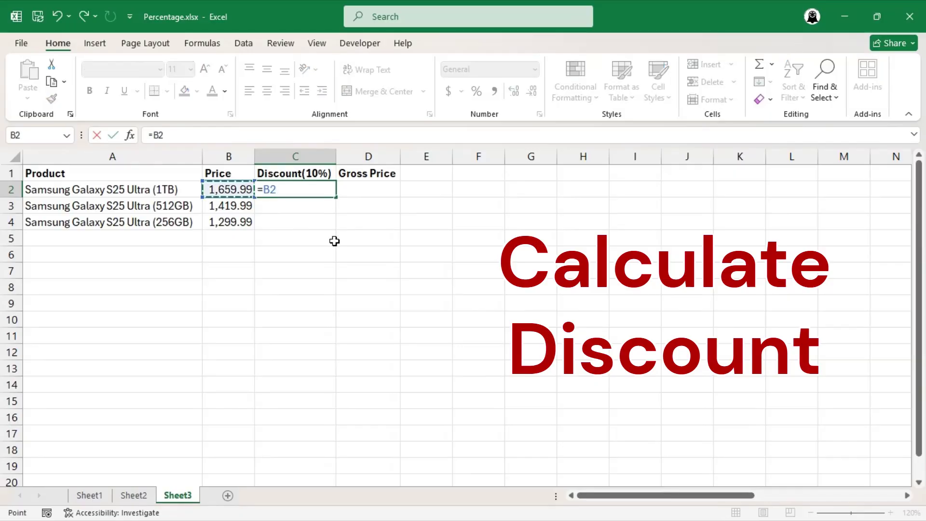
type("*10%")
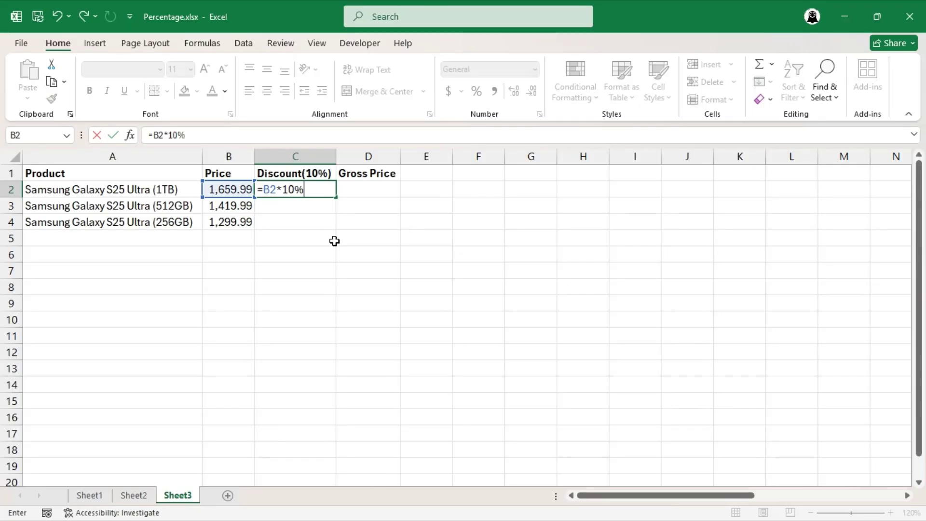
key("Return")
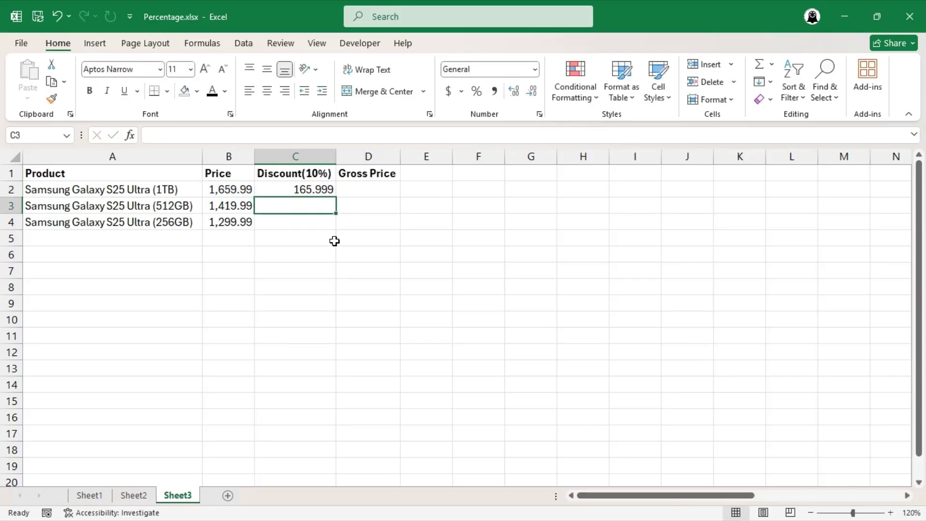
left_click(321, 189)
left_click_drag(336, 197, 331, 223)
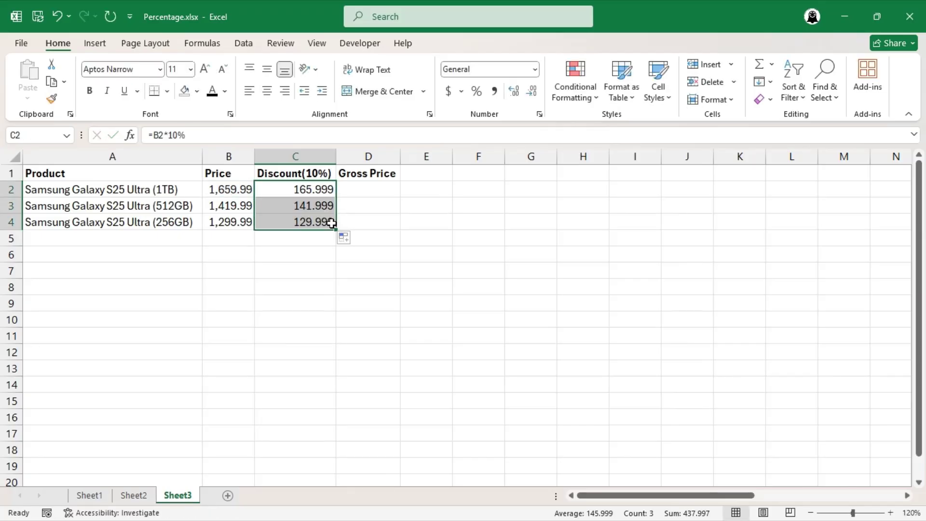
Calculate the discounted Gross Price in D2 with =B2-C2 and fill it down to D4.
left_click(377, 190)
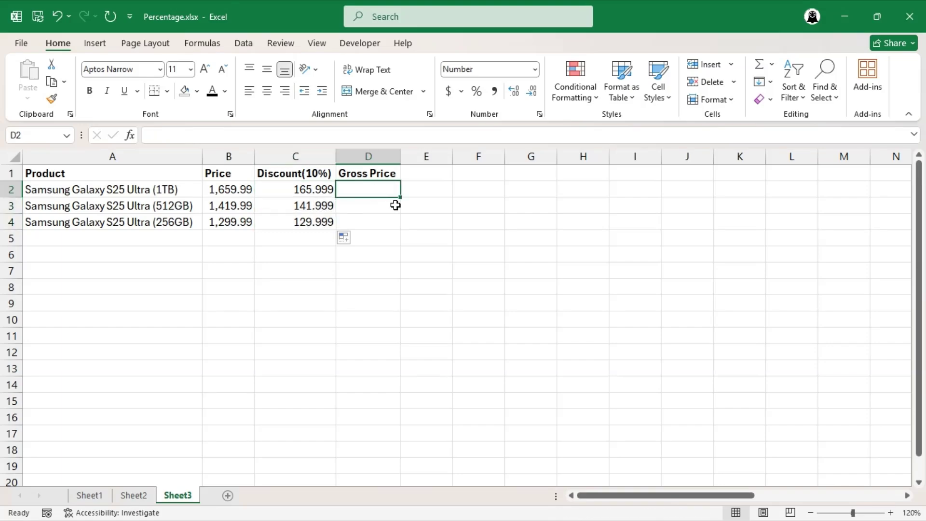
type("=B2-")
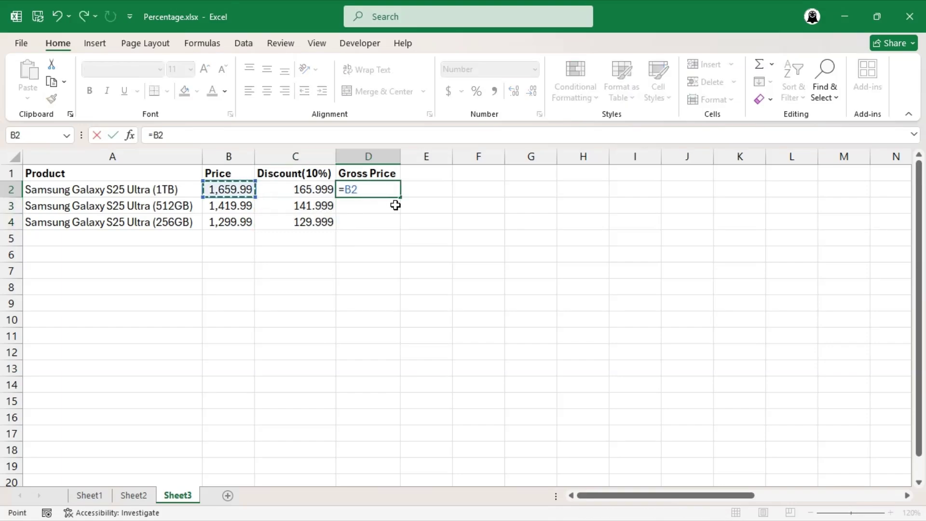
key("Left")
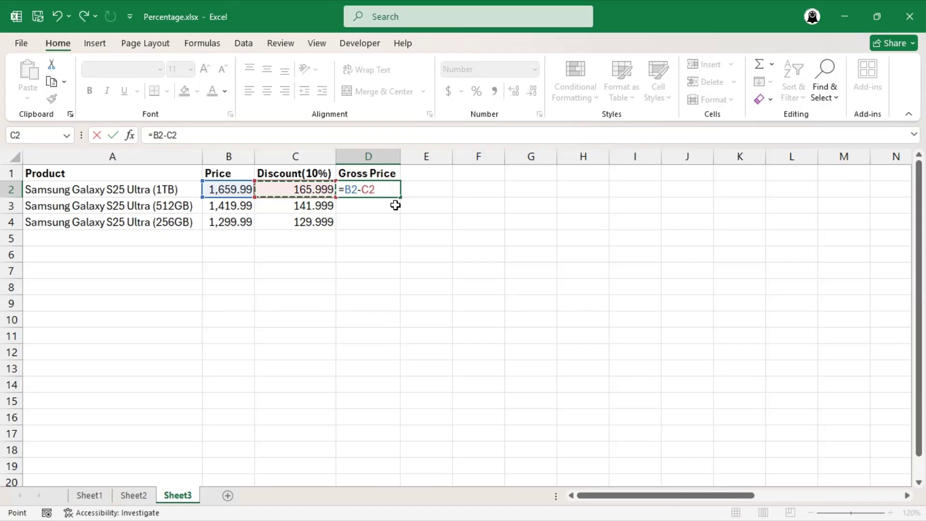
key("Return")
left_click(377, 190)
double_click(400, 197)
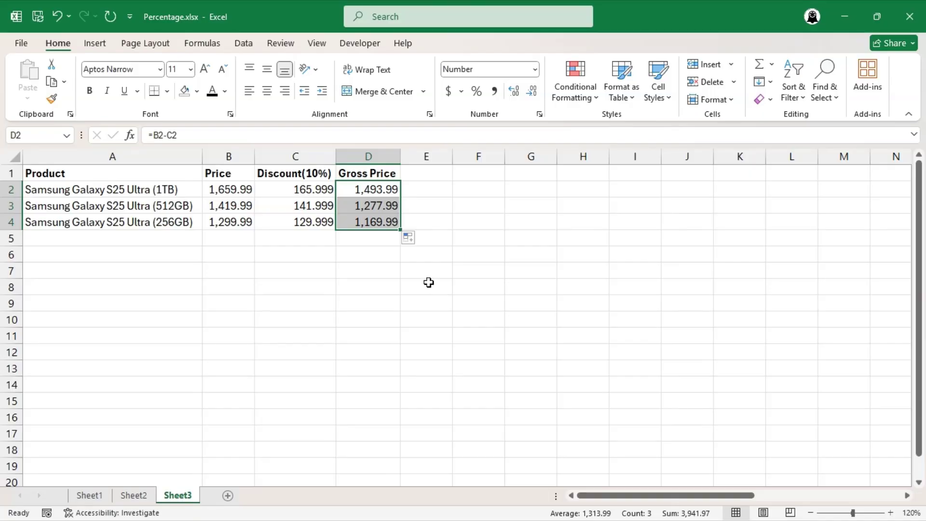
Change the Gross Price formula in D2 to =B2*(1-10%) and fill it down to D4.
double_click(387, 191)
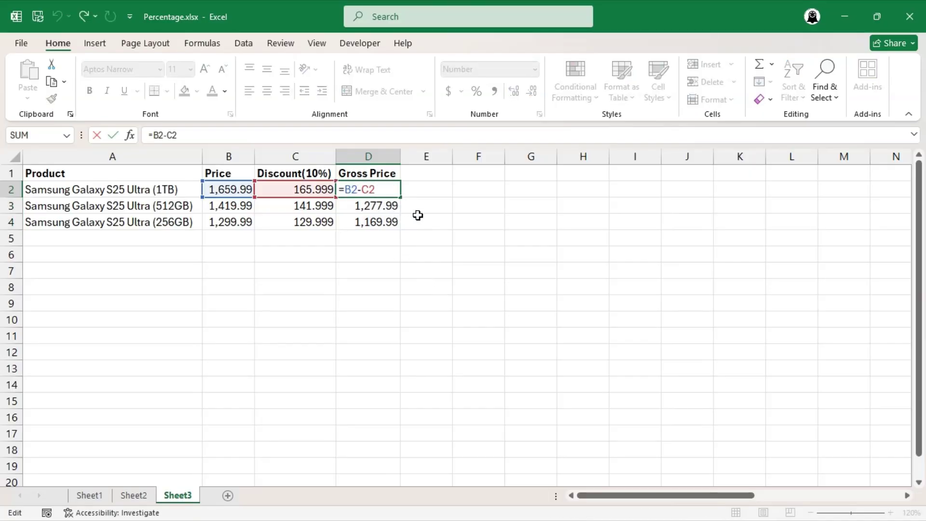
key("BackSpace")
key("BackSpace")
key("BackSpace")
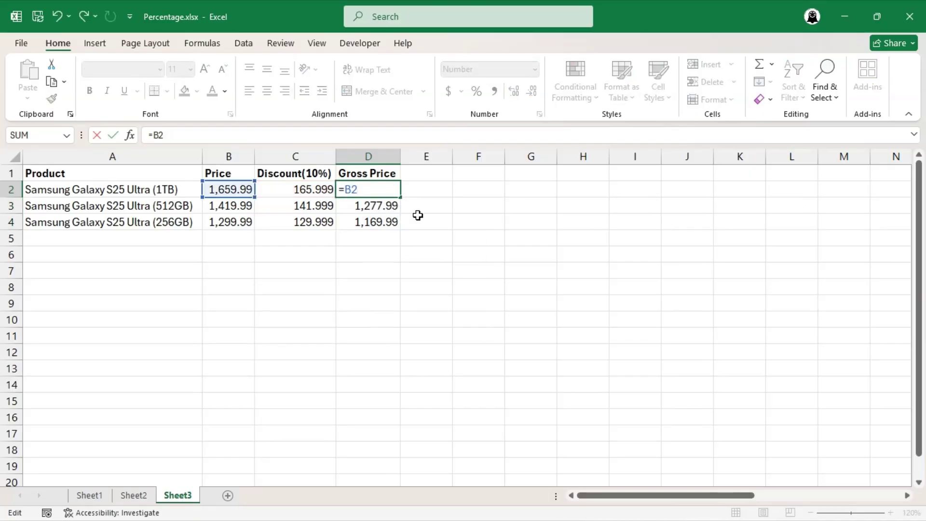
type("*(1-10%)")
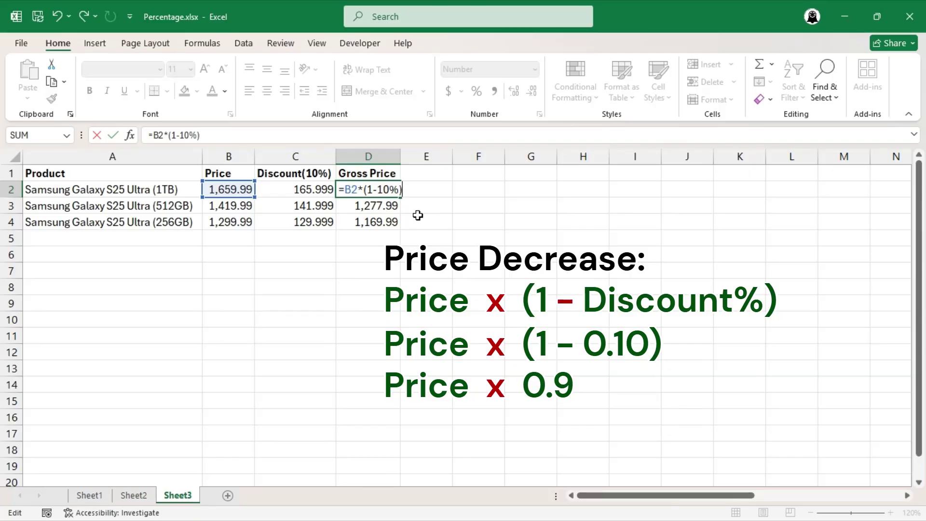
key("Return")
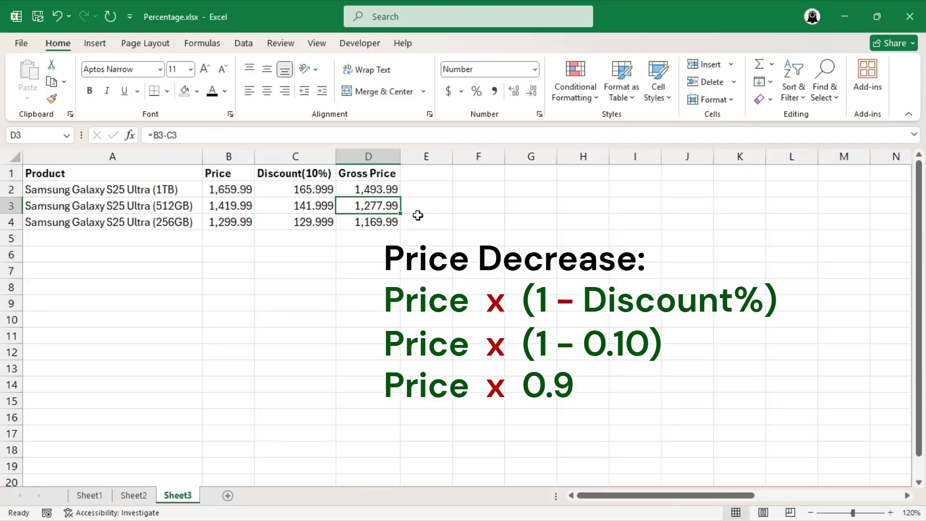
left_click(389, 187)
left_click_drag(400, 197, 401, 227)
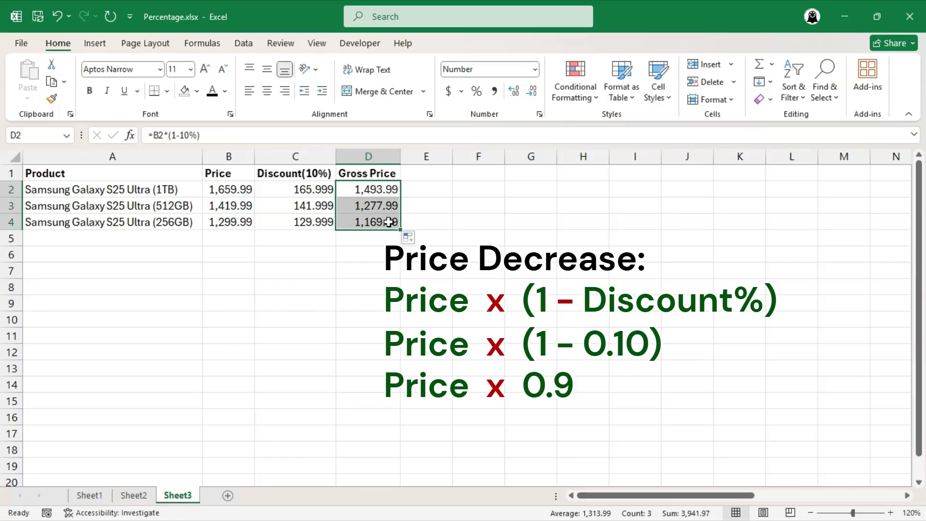
Inspect the Gross Price formulas in D4 and D2 without changing them.
double_click(389, 222)
key("Escape")
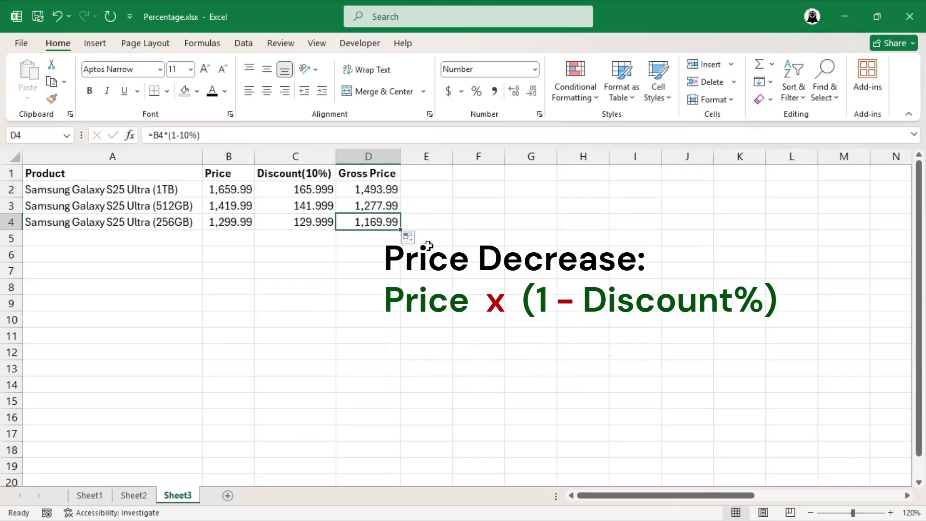
double_click(385, 189)
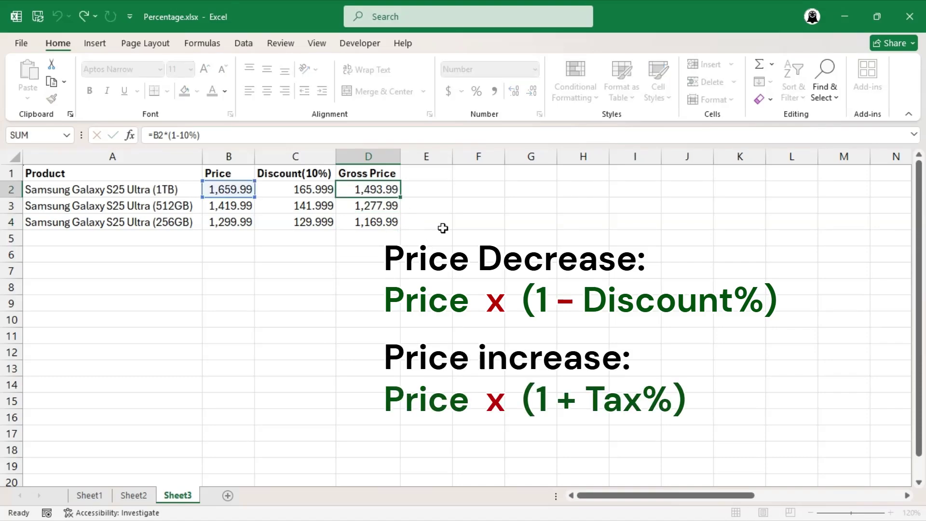
key("ctrl+Return")
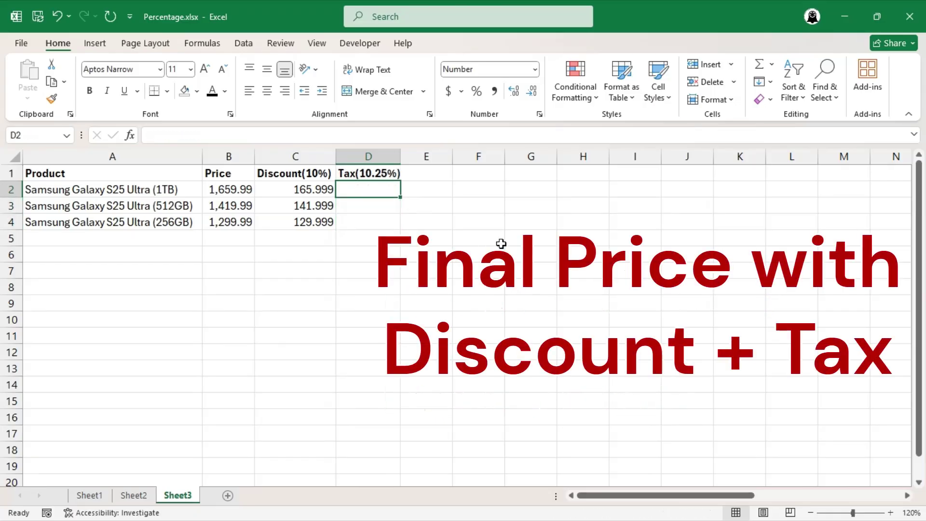
Calculate the tax after discount in D2 with =B2*(1-10%)*10.25% and fill it down to D4.
type("=")
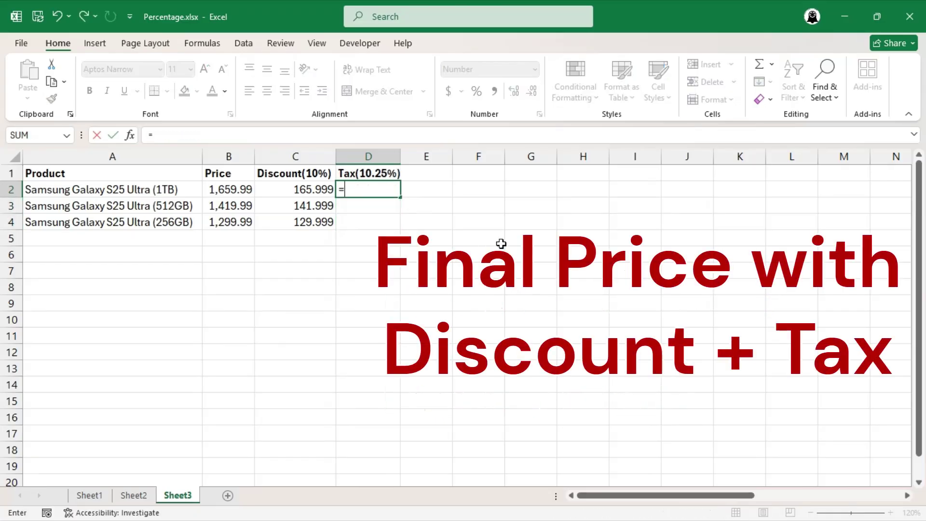
key("Left")
key("Left")
type("*(1-10%")
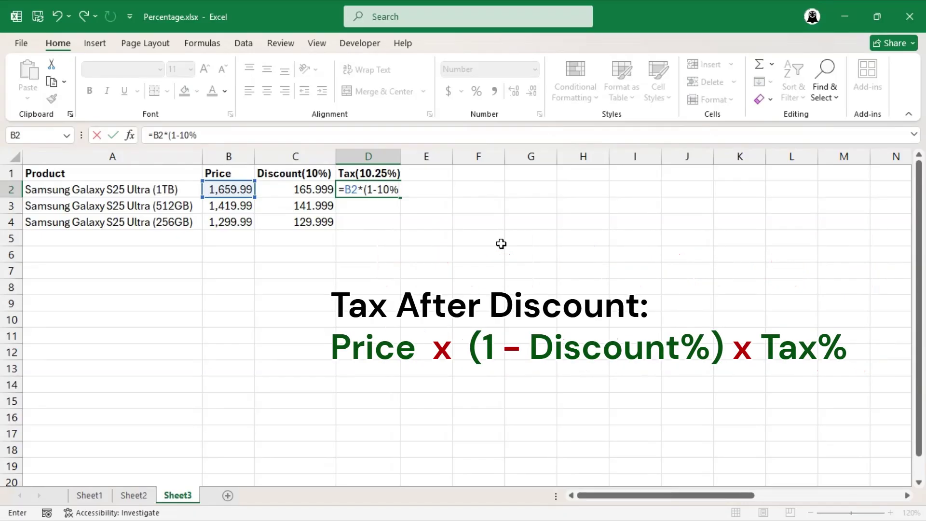
type(")*10.25%")
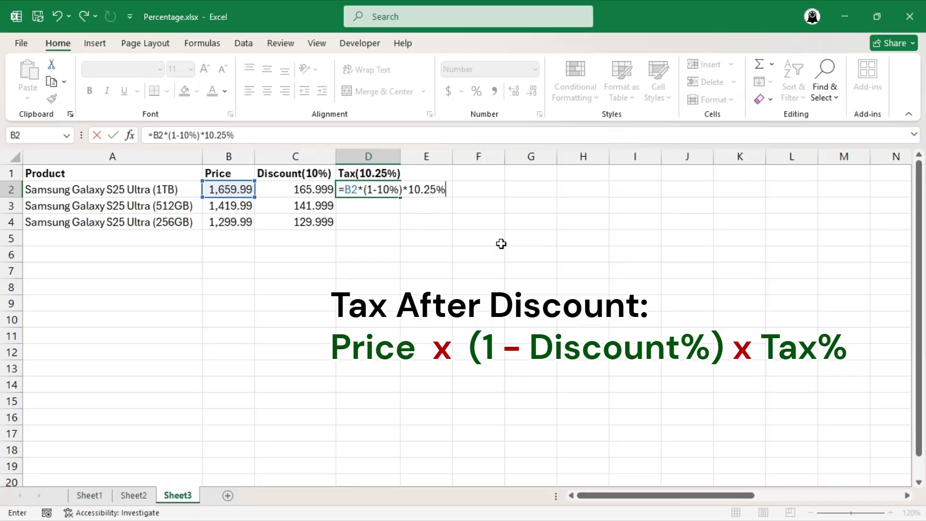
key("Return")
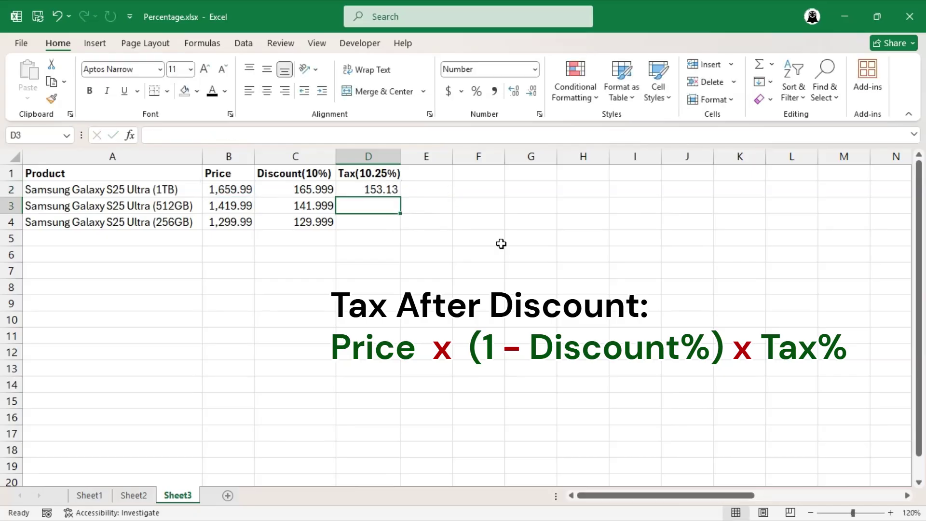
left_click(389, 188)
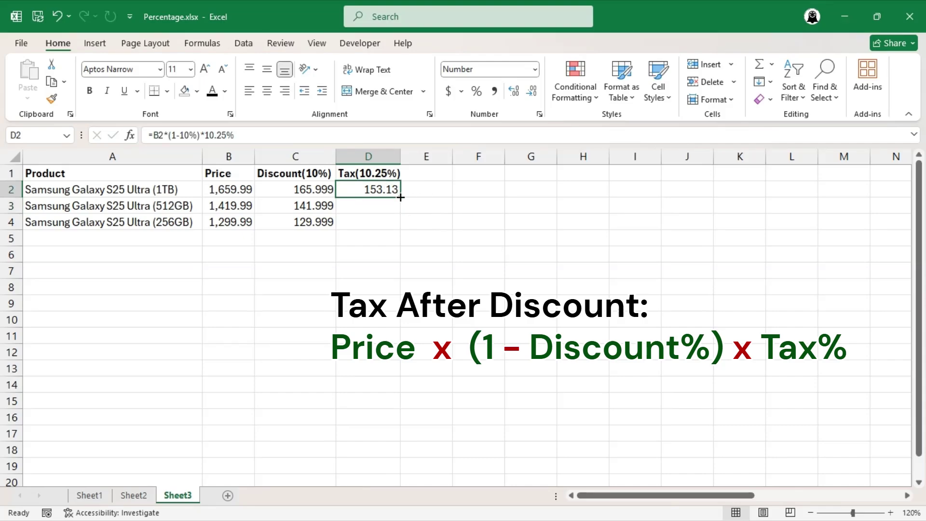
left_click_drag(400, 197, 399, 225)
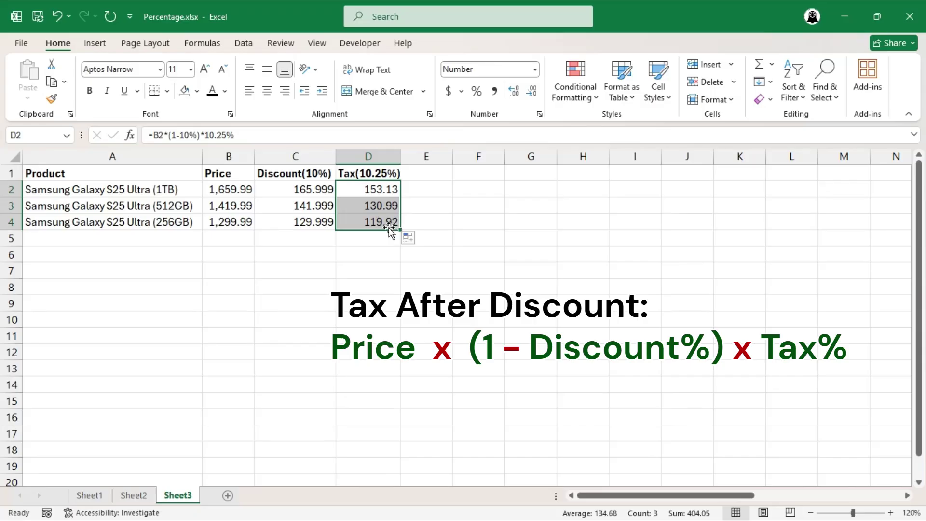
left_click(393, 224)
left_click(424, 176)
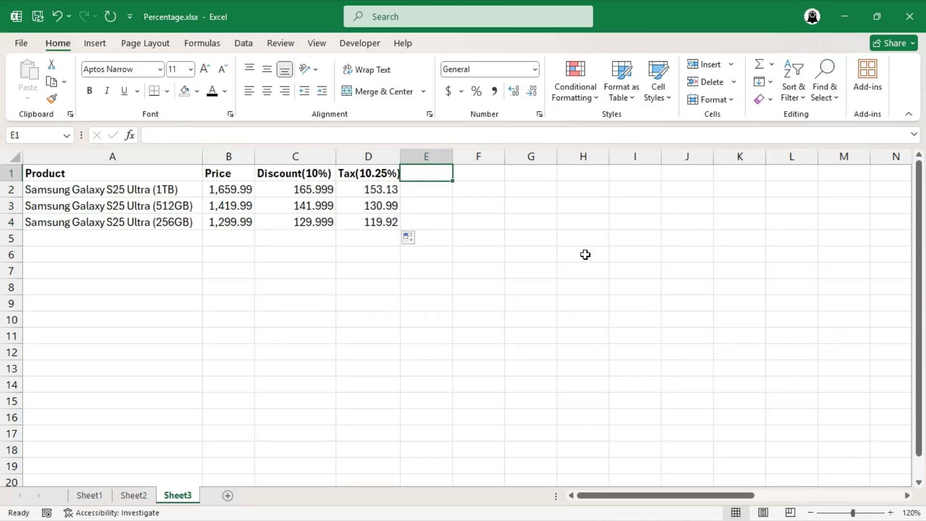
Add the heading Gross Price in E1 and calculate price minus discount plus tax in E2 with =B2-C2+D2.
type("Gross Price")
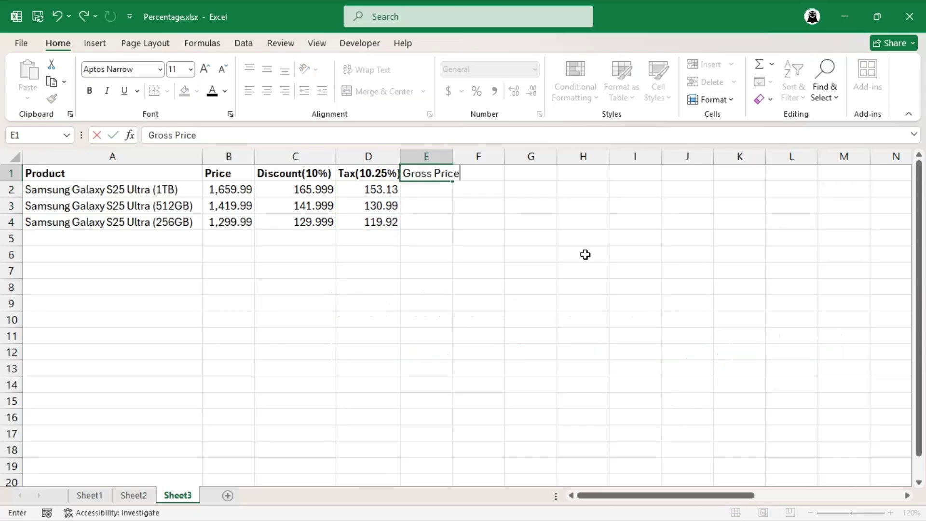
key("Return")
type("=")
key("Left")
key("Left")
key("Left")
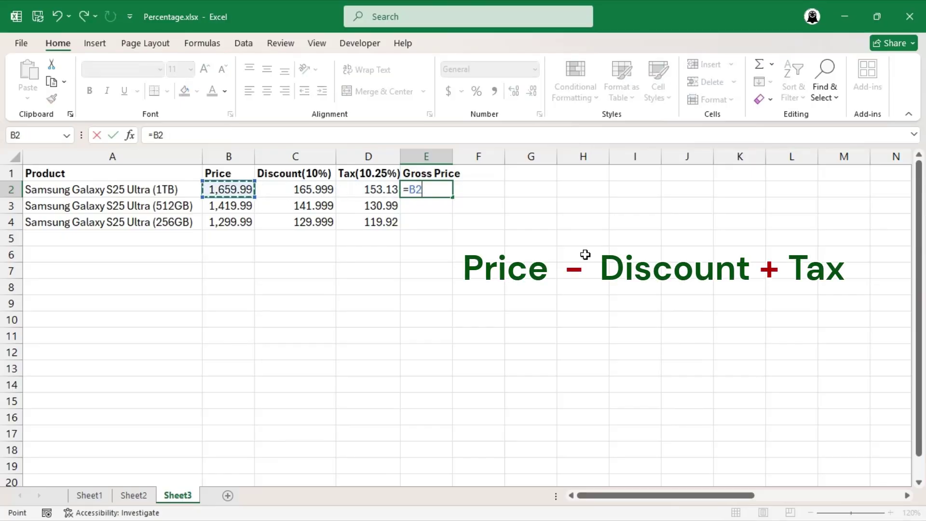
type("-")
key("Left")
key("Left")
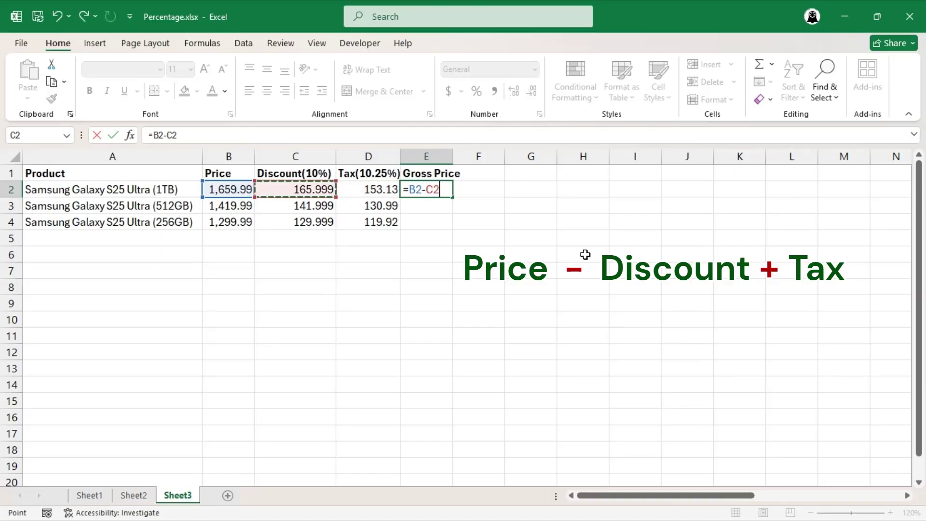
type("+")
key("Left")
key("Return")
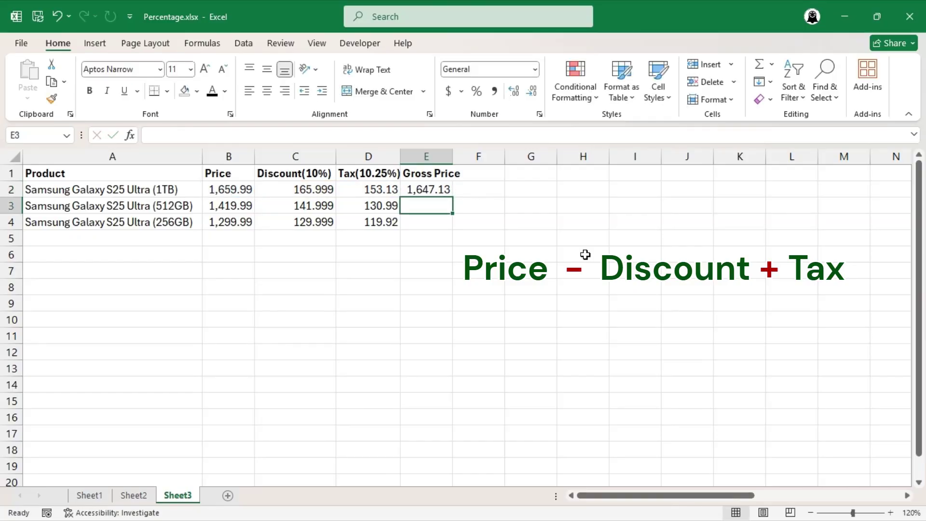
Fill the Gross Price formula from E2 down to E4.
left_click(440, 188)
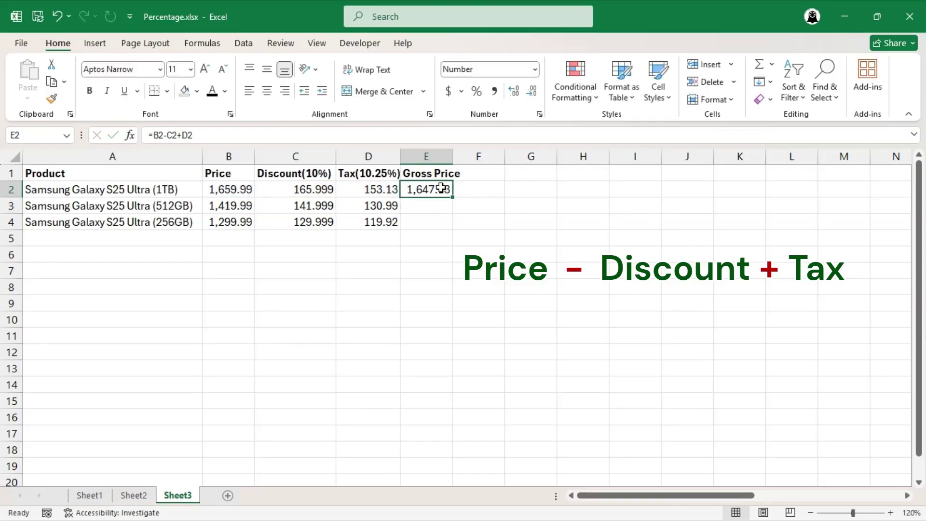
double_click(452, 197)
left_click(472, 222)
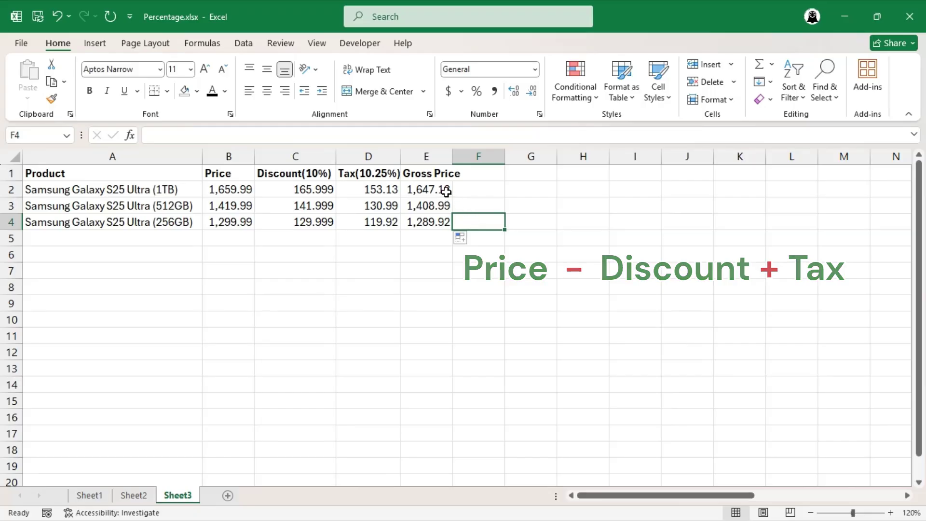
Change the Gross Price formula in E2 to =B2*(1-10%)*(1+10.25%).
double_click(448, 191)
key("BackSpace")
key("BackSpace")
key("BackSpace")
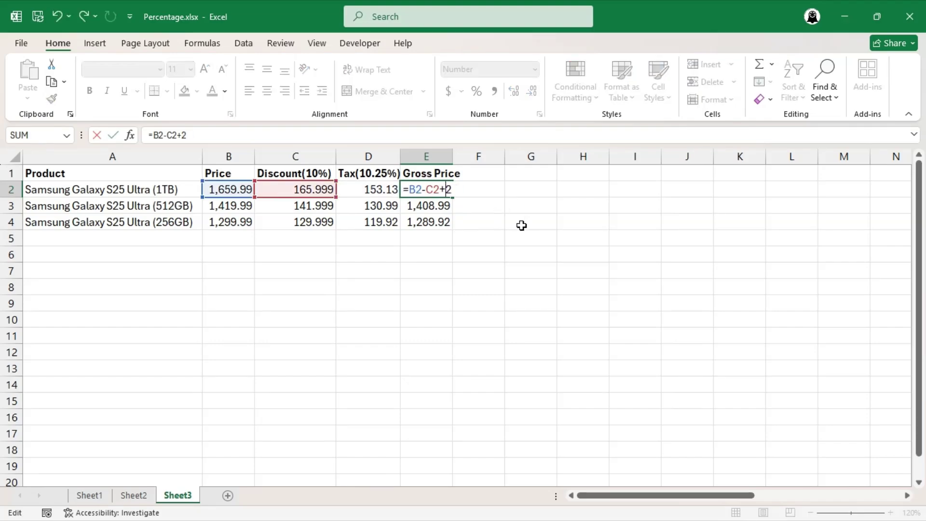
key("BackSpace")
key("BackSpace")
key("BackSpace")
type("*(1-")
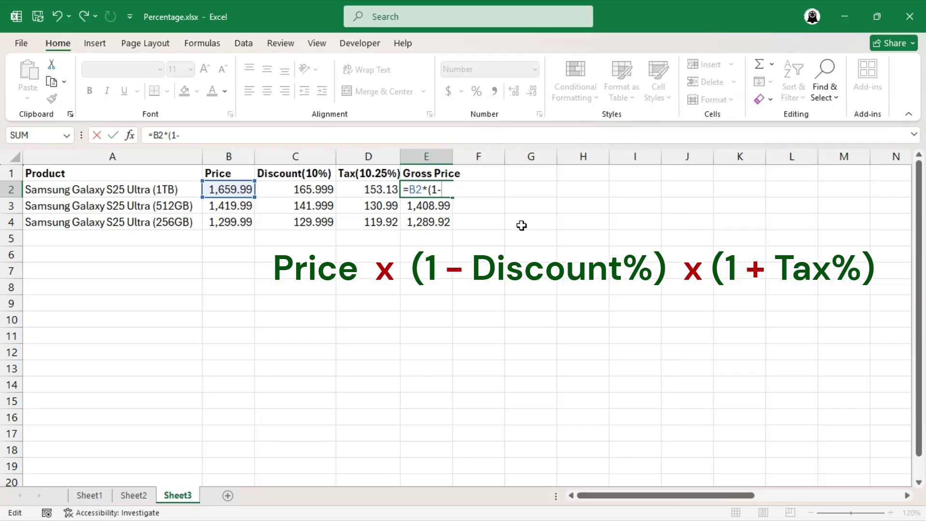
type("10%)*(1")
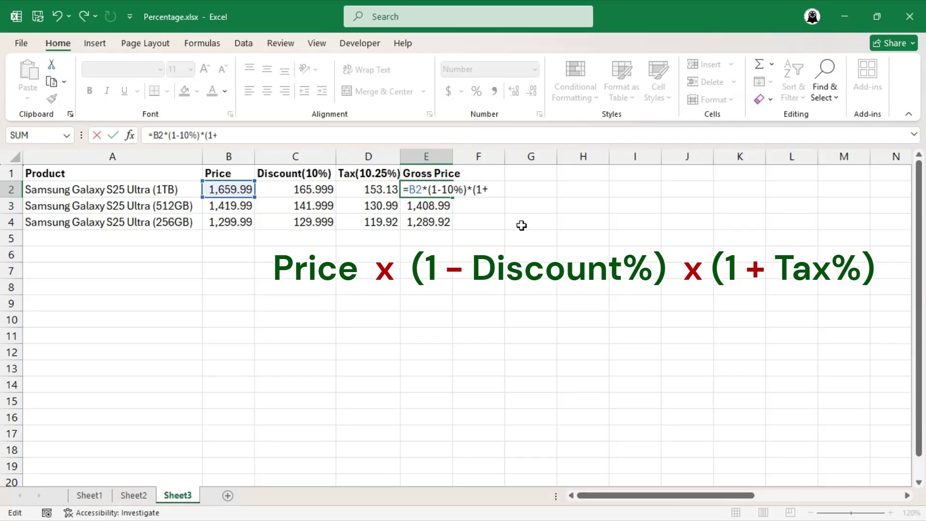
type("+10.25%)")
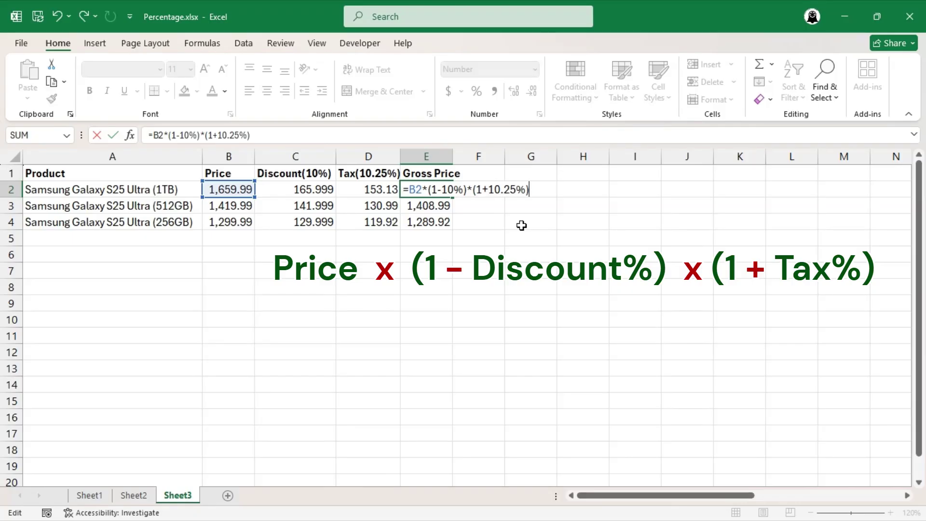
key("Return")
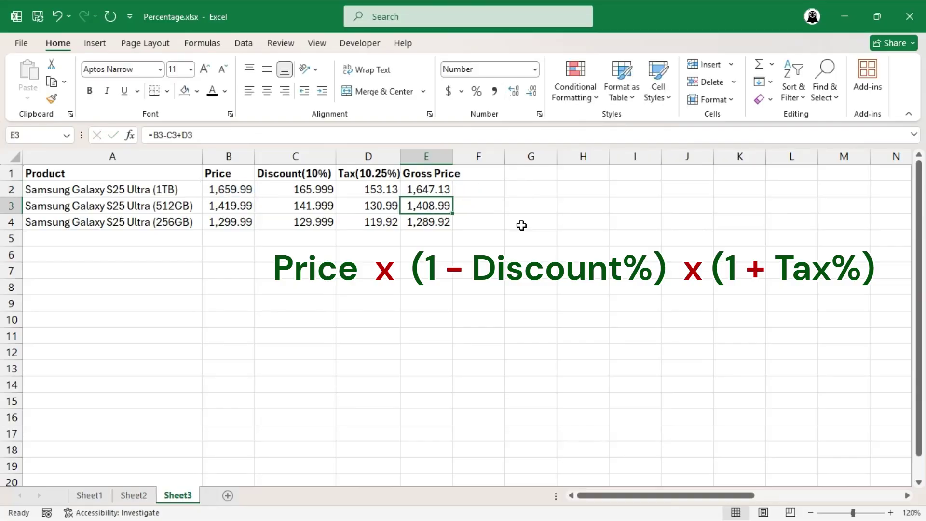
Copy the revised Gross Price formula in E2 down through E4.
left_click(456, 187)
left_click(442, 188)
left_click_drag(452, 198, 455, 227)
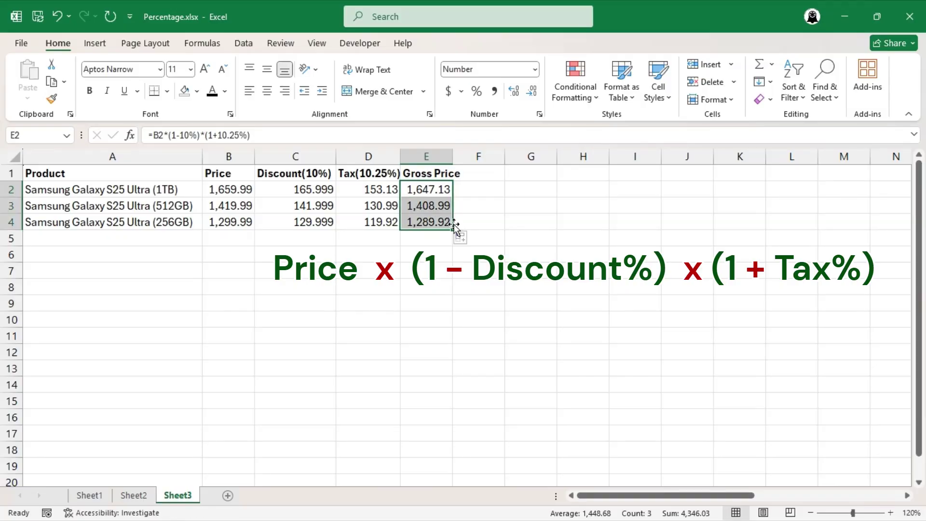
Inspect the filled Gross Price formula in E3 without changing it.
double_click(440, 206)
left_click(441, 223)
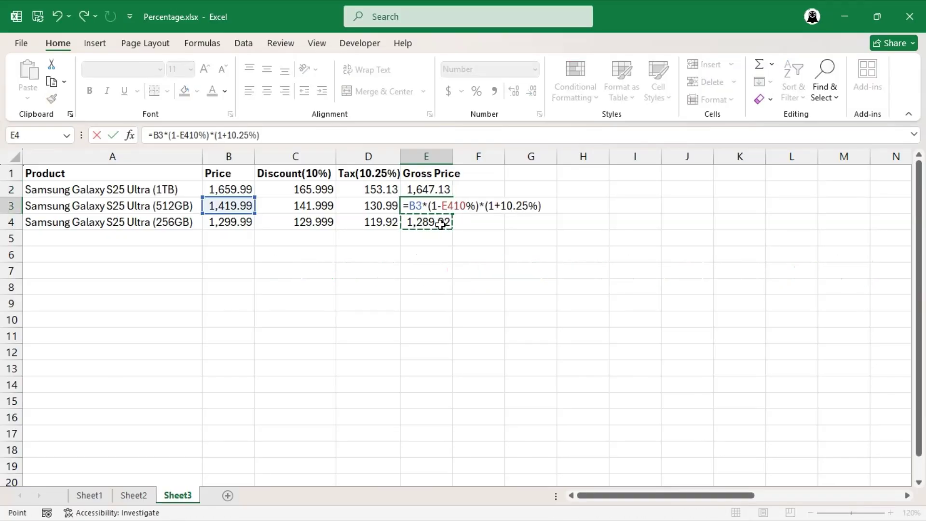
key("Escape")
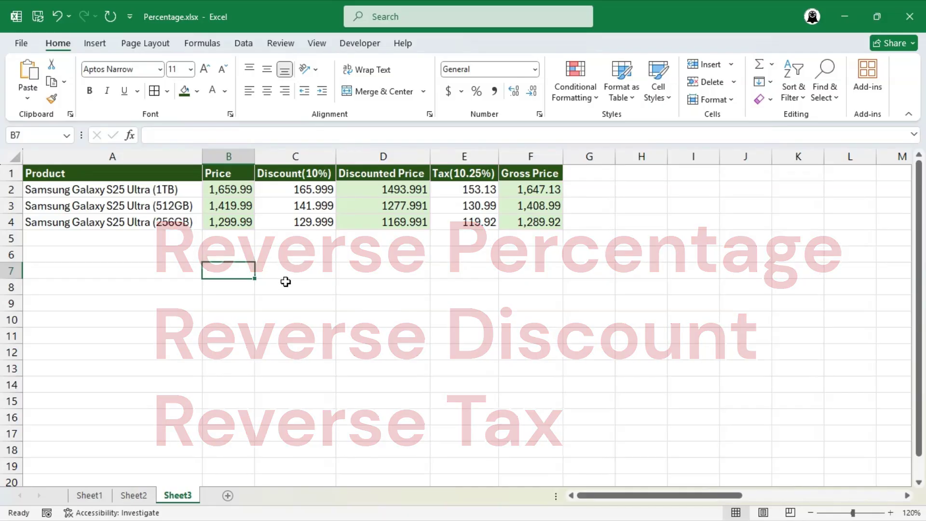
Calculate the original price from the discount in B7 with =C2/10% and fill it down to B9.
type("=")
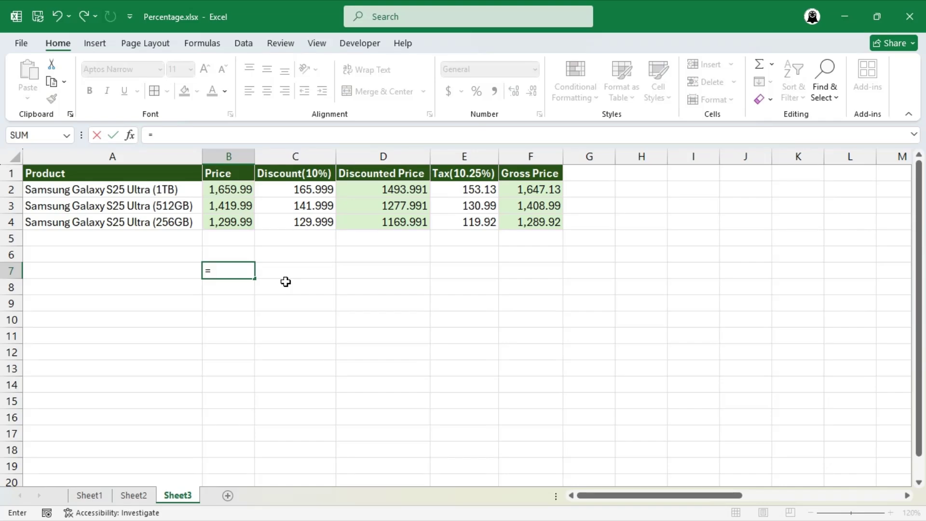
left_click(295, 189)
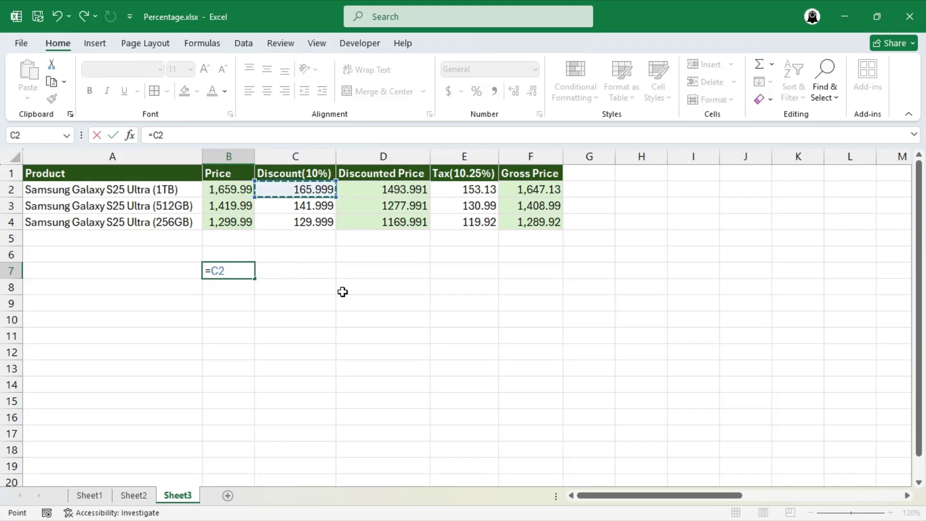
type("/10%")
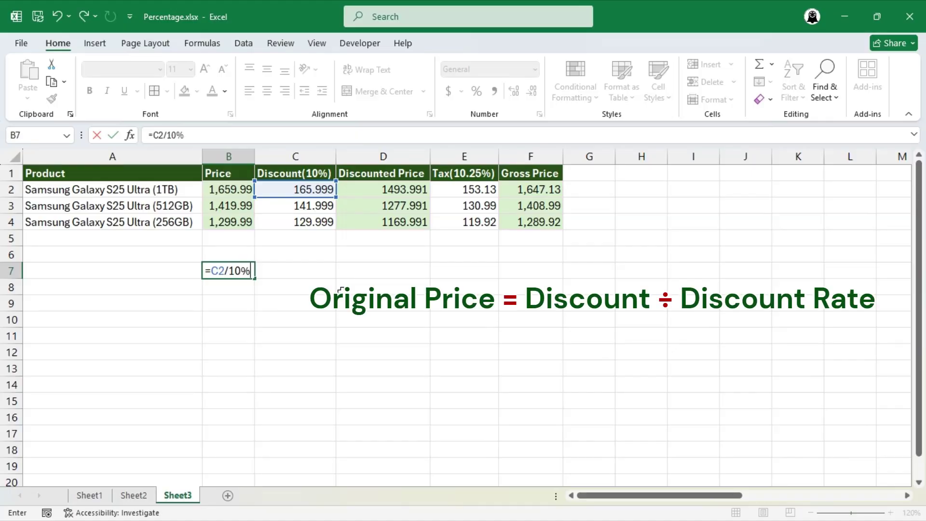
key("Return")
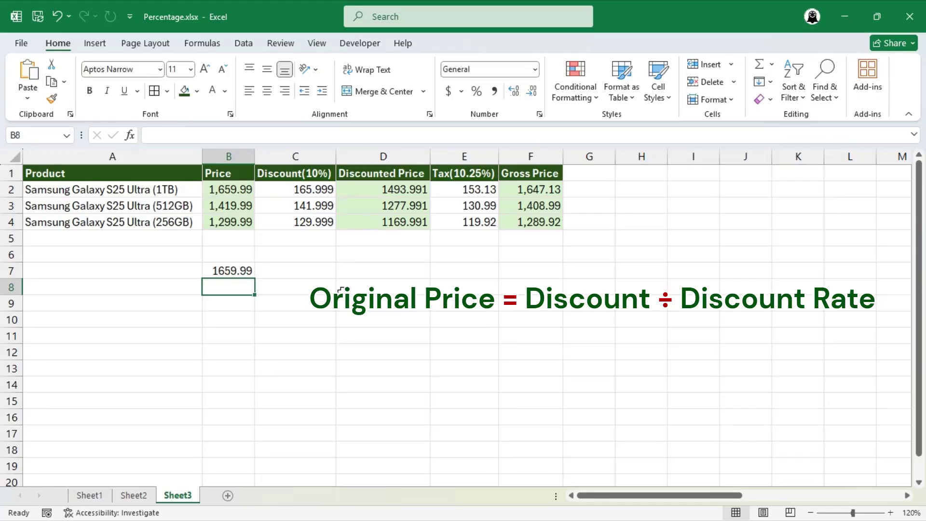
left_click(249, 272)
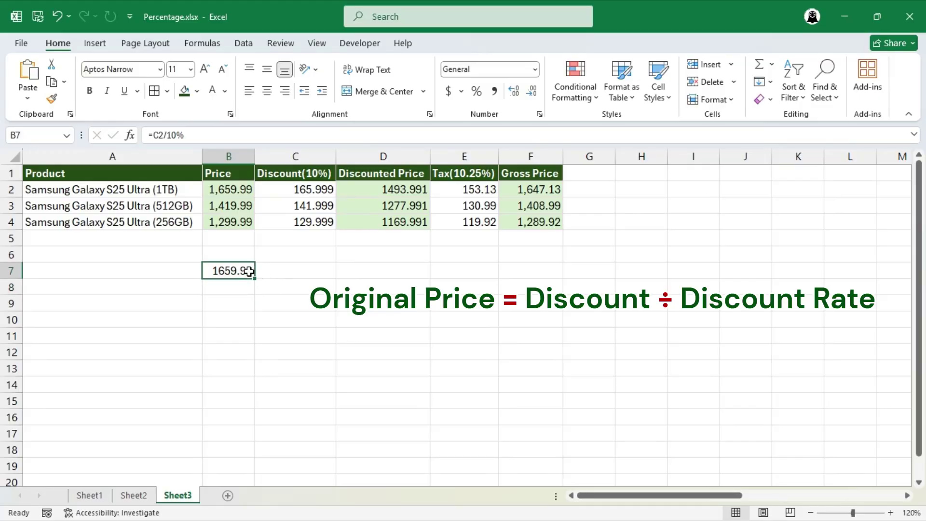
left_click(247, 189)
left_click(250, 272)
left_click_drag(253, 278, 256, 308)
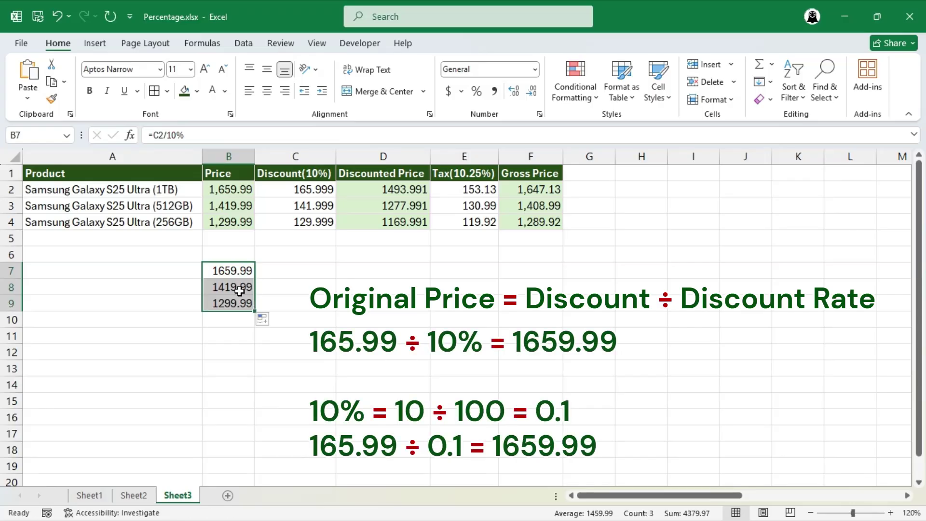
Inspect the filled original-price formulas in B8 and B9 without changing them.
left_click(239, 290)
double_click(240, 289)
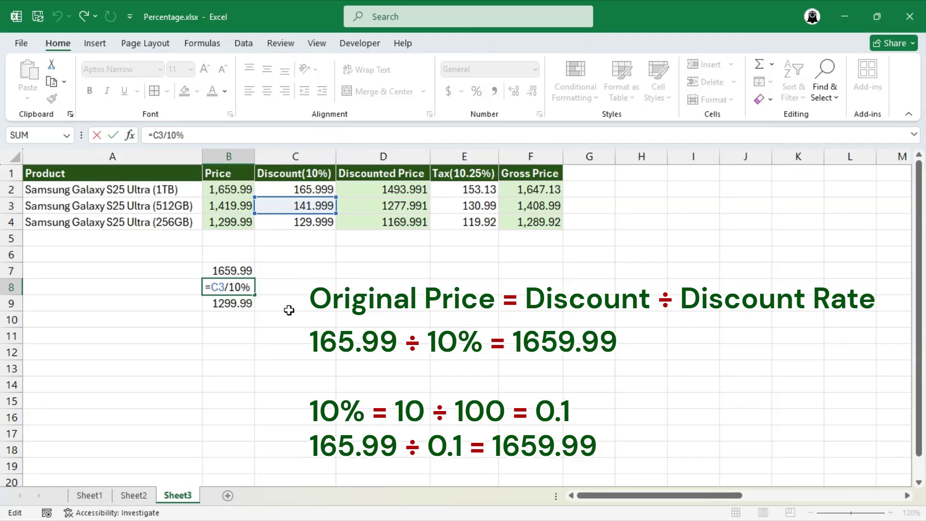
key("Escape")
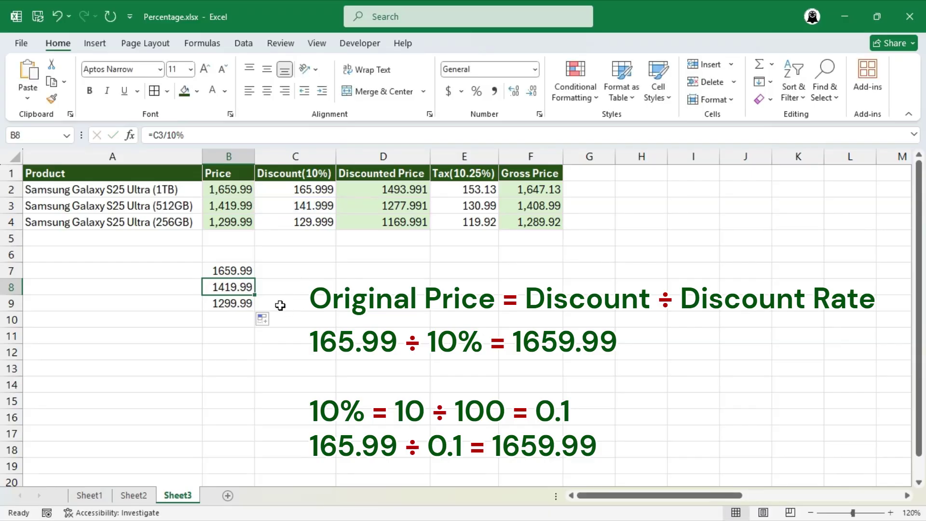
double_click(241, 304)
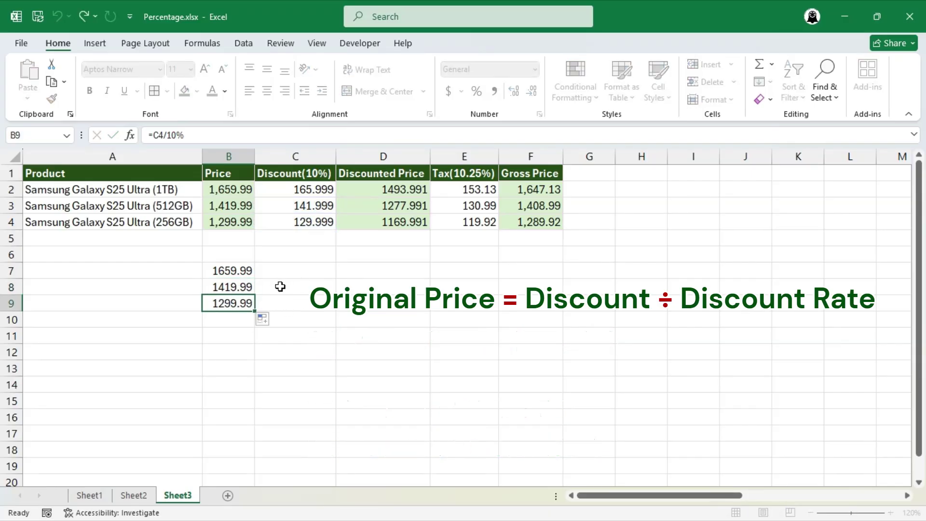
key("ctrl+Return")
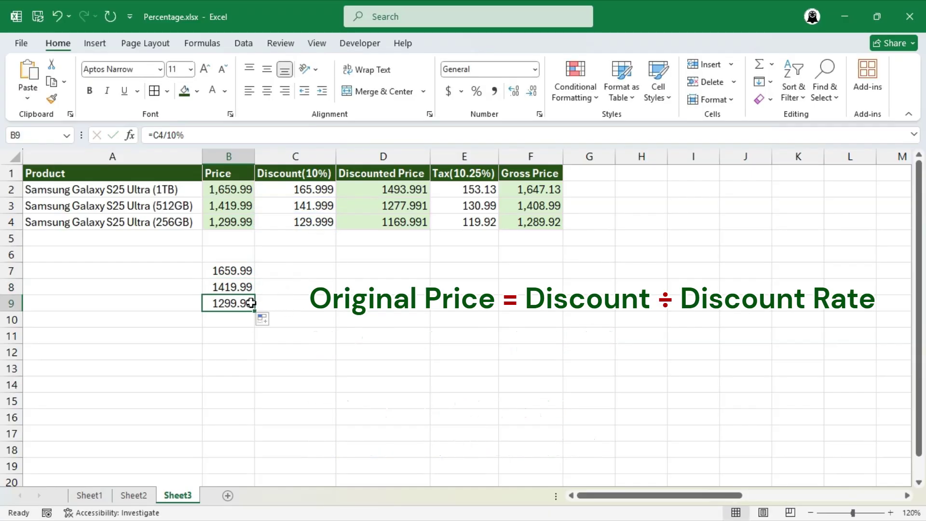
Calculate the discounted price from the tax in D7 with =E2/10.25% and fill it down to D9.
left_click(384, 271)
type("=")
left_click(479, 192)
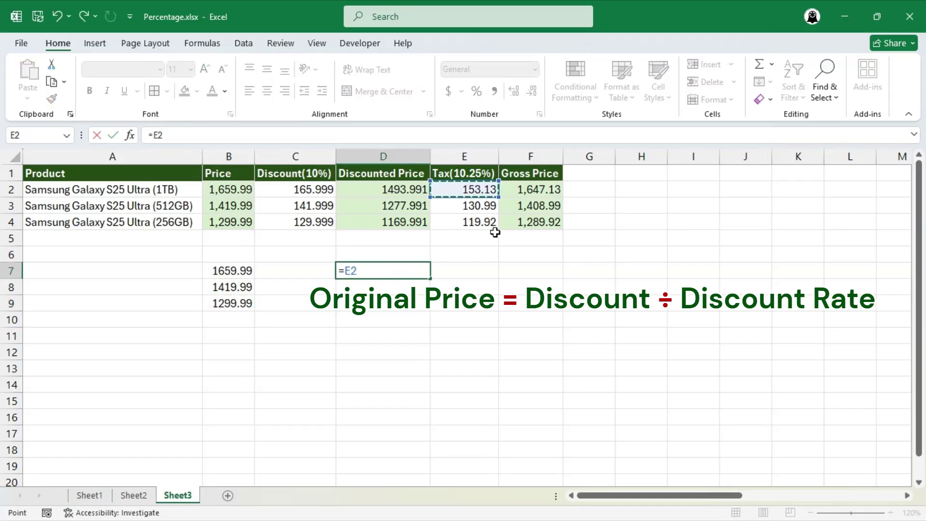
type("/10.25%")
key("Return")
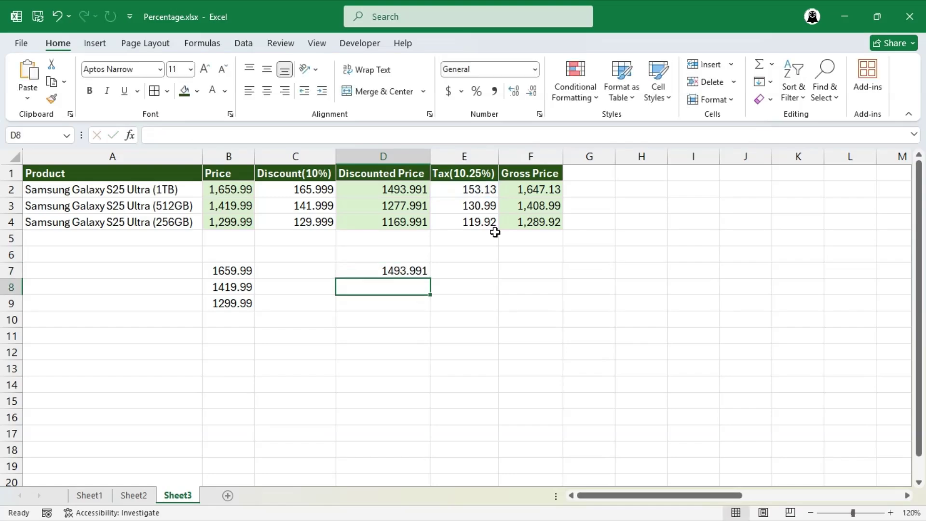
left_click(415, 271)
left_click_drag(430, 279, 430, 312)
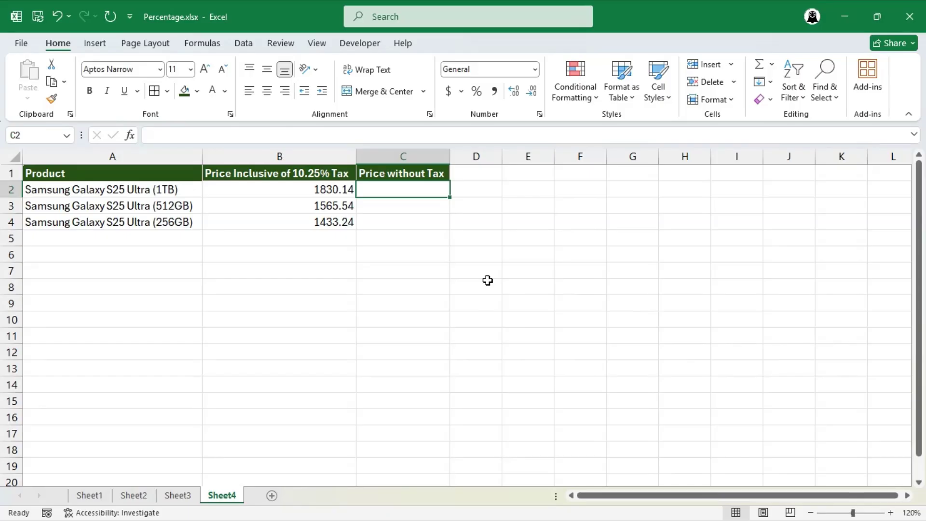
Calculate the Price without Tax on Sheet4 in C2 with =B2/(1+10.25%) and fill it down to C4.
type("=")
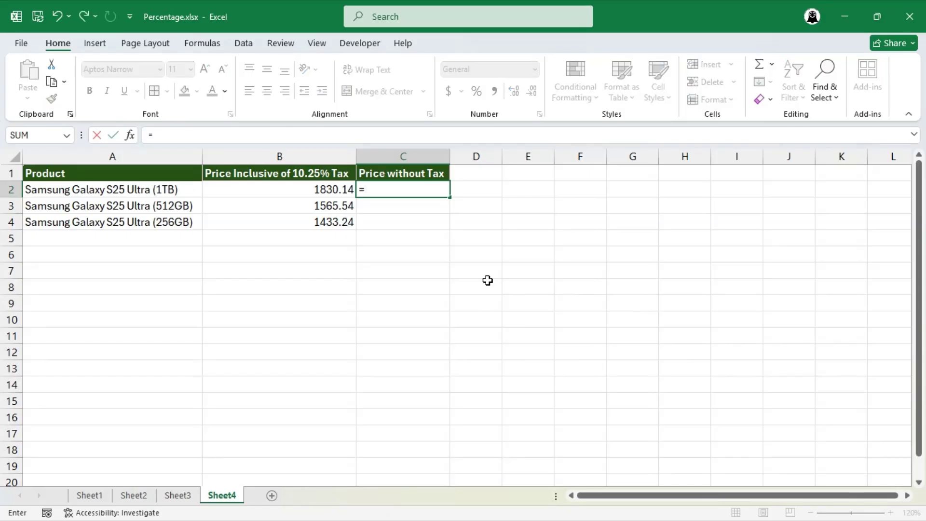
key("Left")
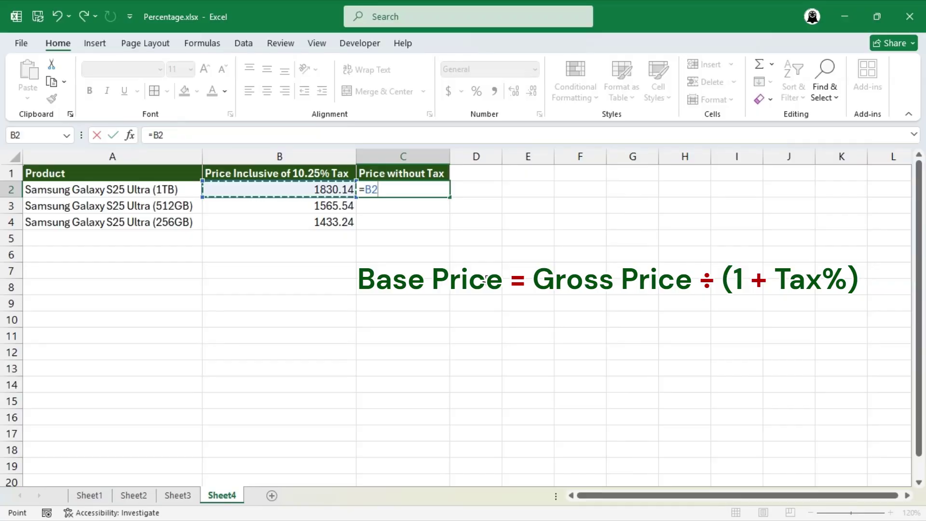
type("/(1+10.25%)")
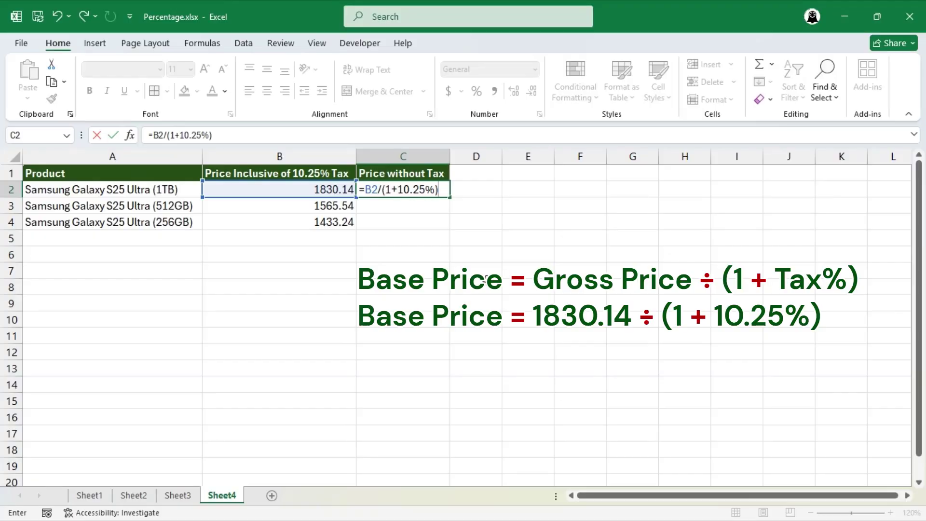
key("Return")
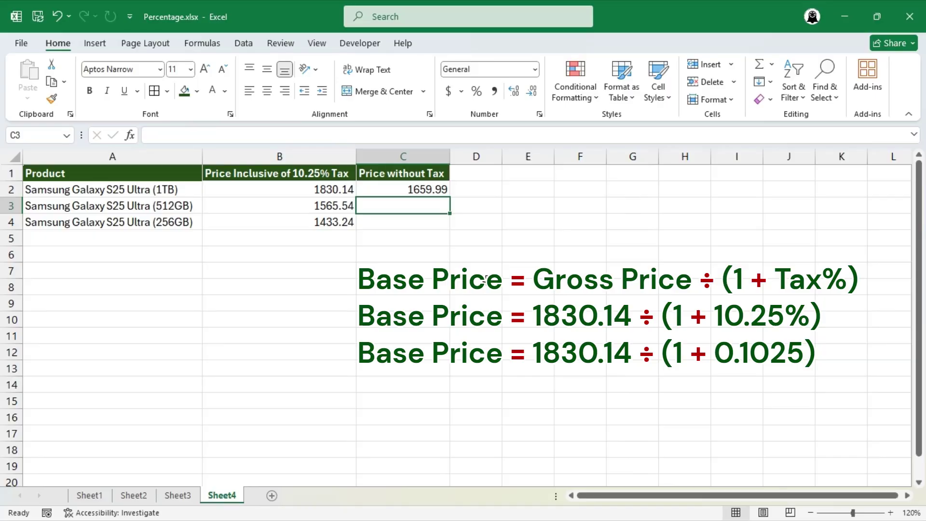
left_click(439, 188)
left_click_drag(448, 197, 450, 225)
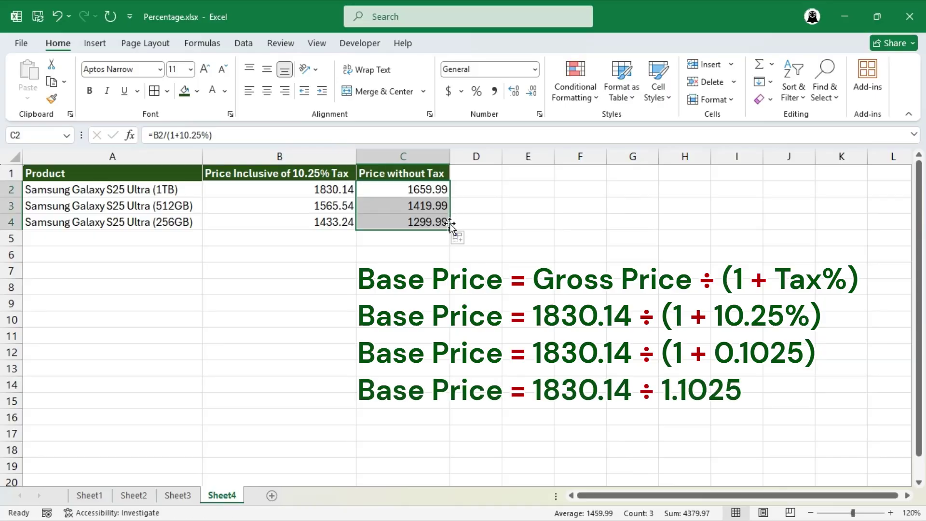
left_click(465, 230)
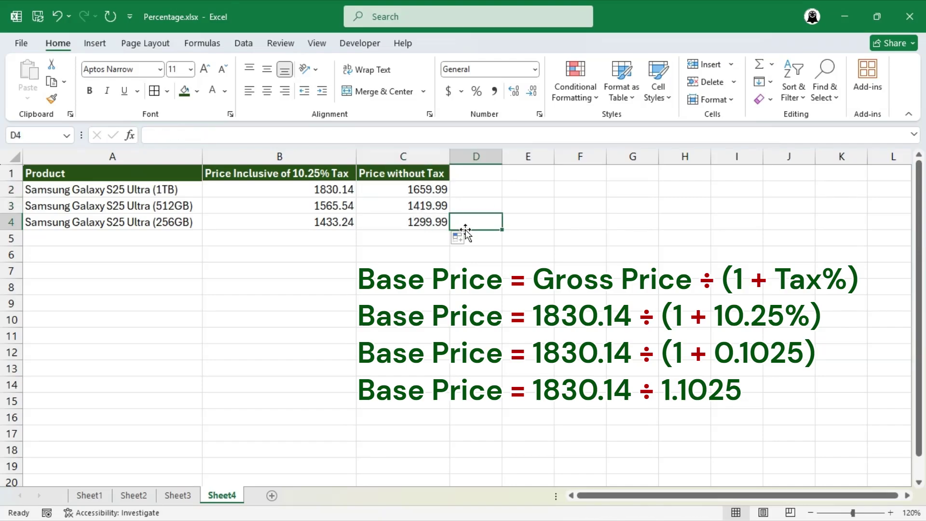
double_click(442, 205)
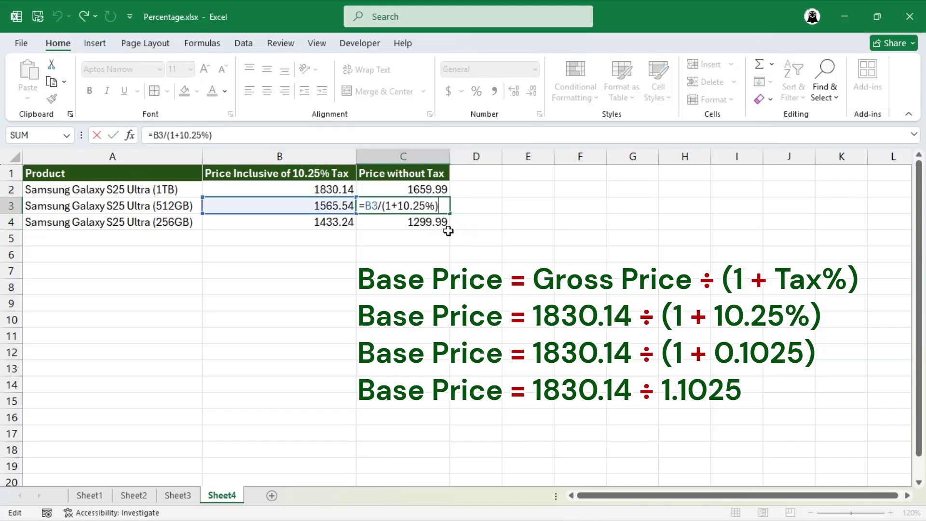
key("Escape")
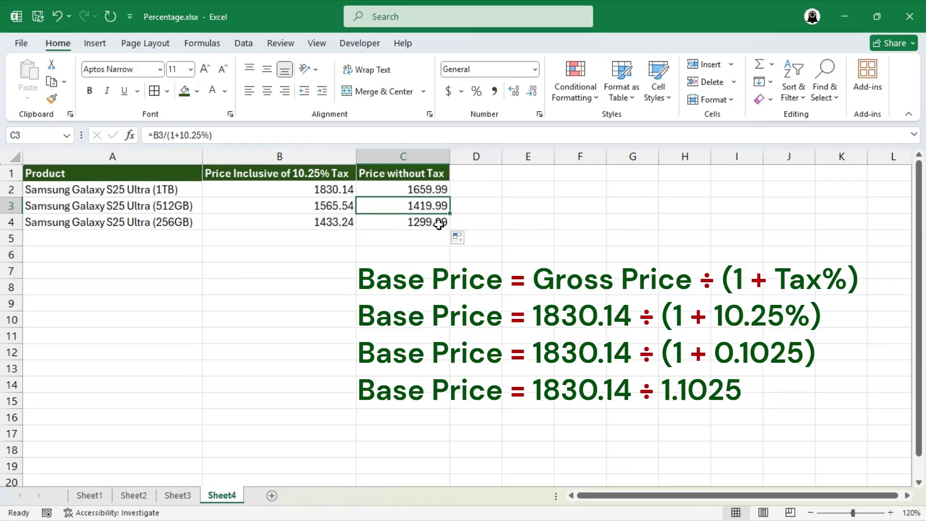
Inspect the filled Price without Tax formula in C4 without changing it.
double_click(441, 225)
key("Escape")
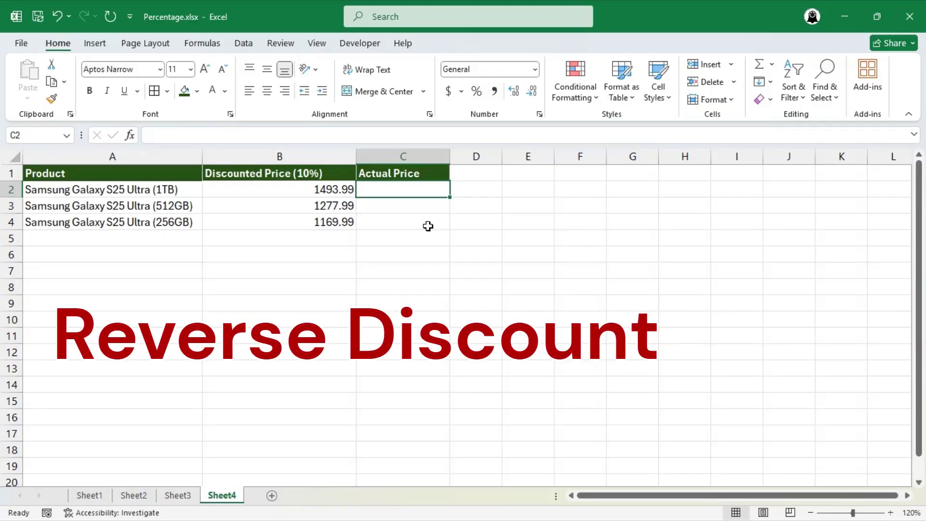
Calculate the Actual Price from the 10% discounted price in C2 with =B2/(1-10%), fill it down to C4 and check C4's formula.
type("=")
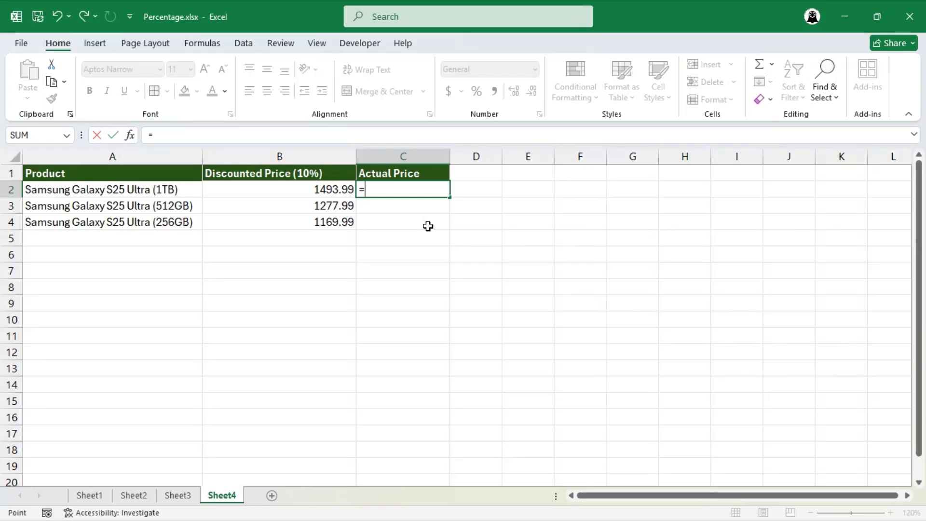
key("Left")
type("/")
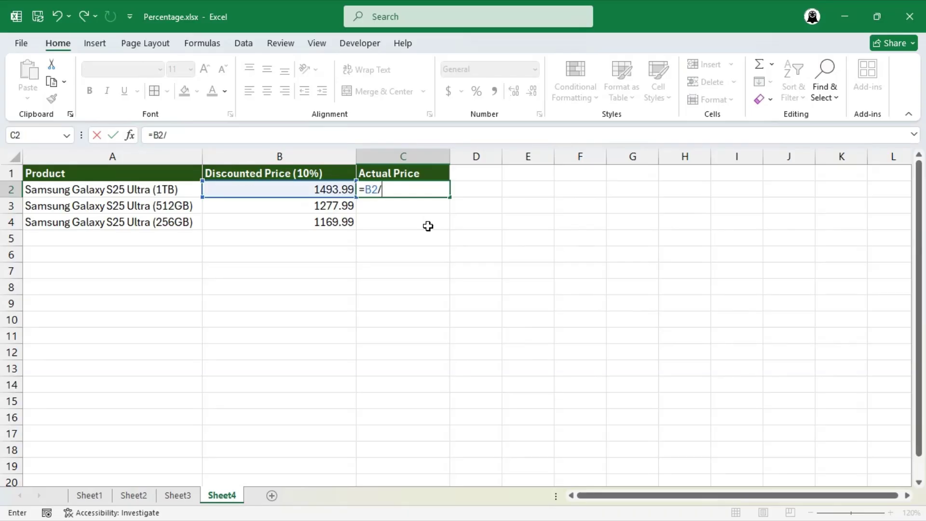
type("(1-10%)")
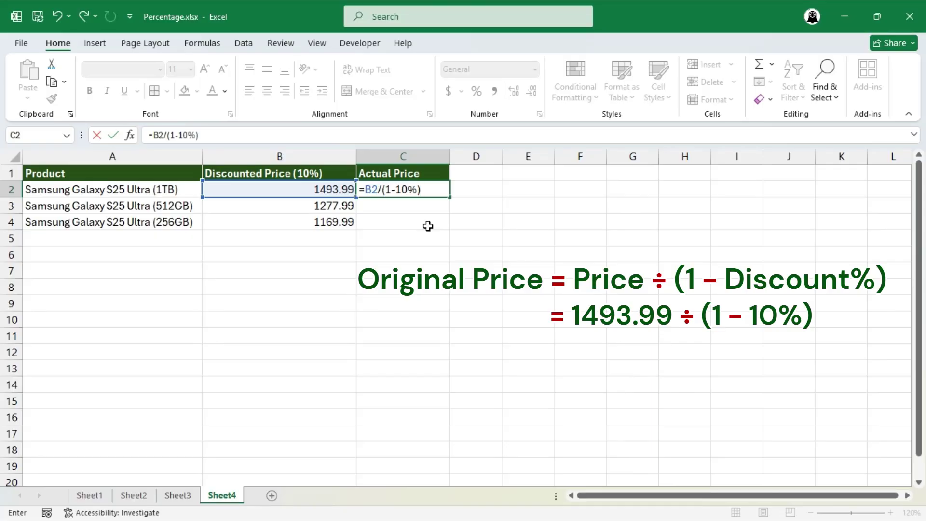
key("Return")
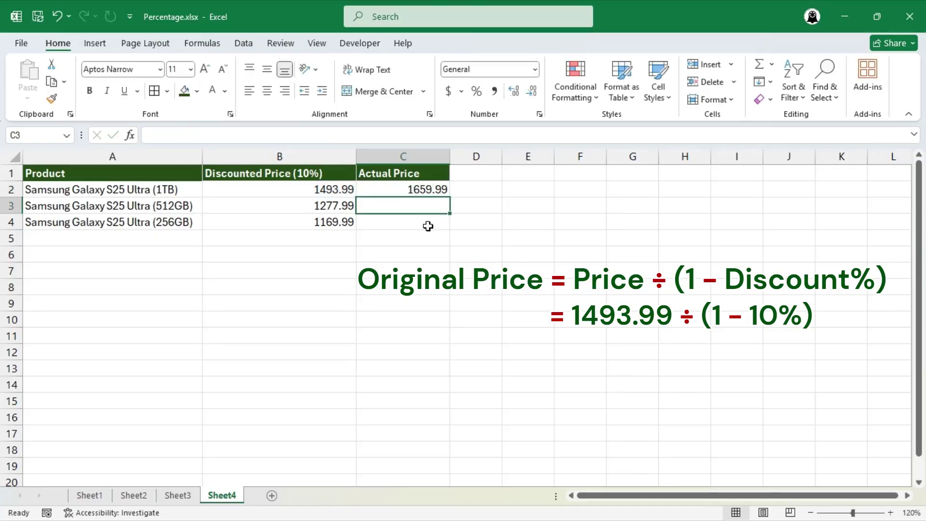
left_click(439, 189)
left_click_drag(450, 198, 450, 225)
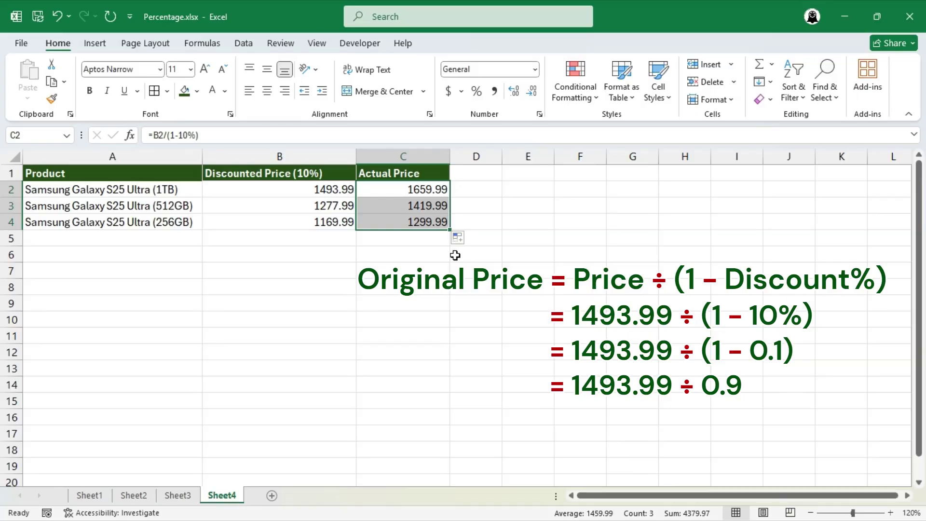
double_click(432, 222)
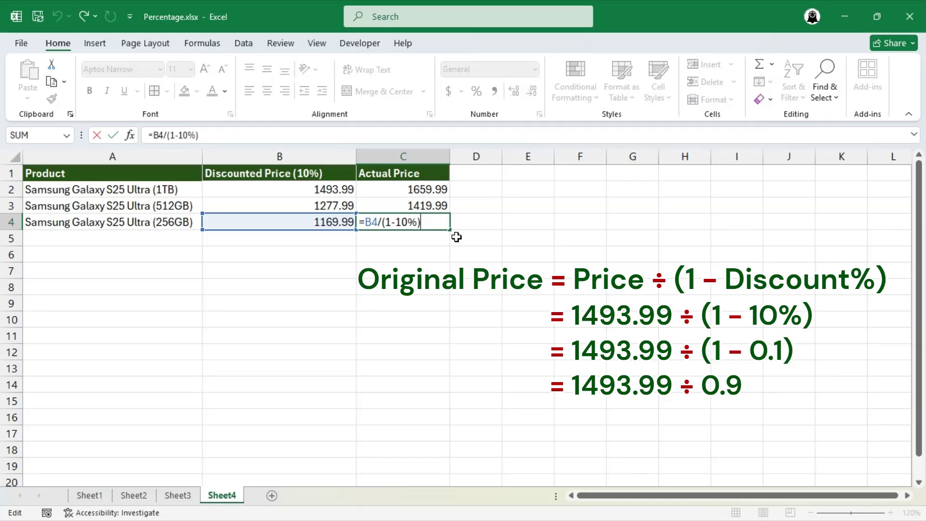
key("Escape")
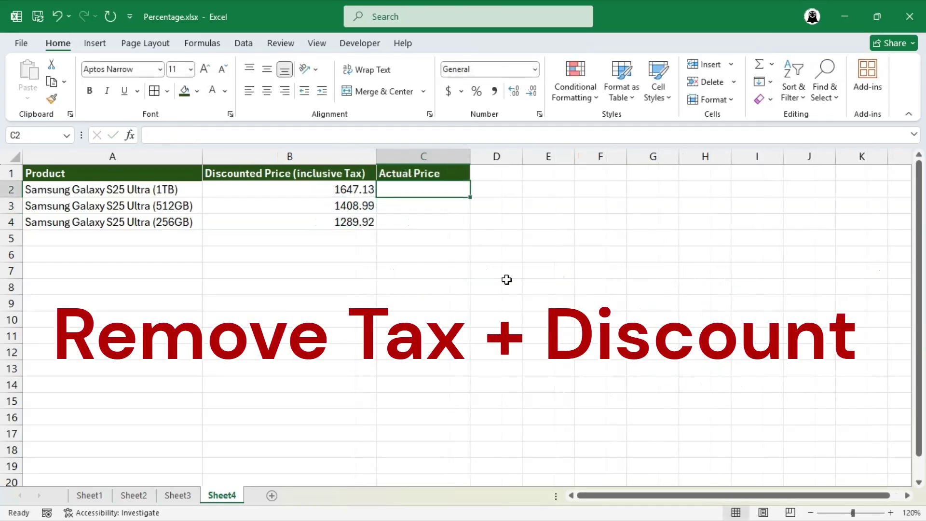
Calculate the Actual Price without tax and discount in C2 with =B2/(1+10.25%)/(1-10%) and fill it down to C4.
type("=")
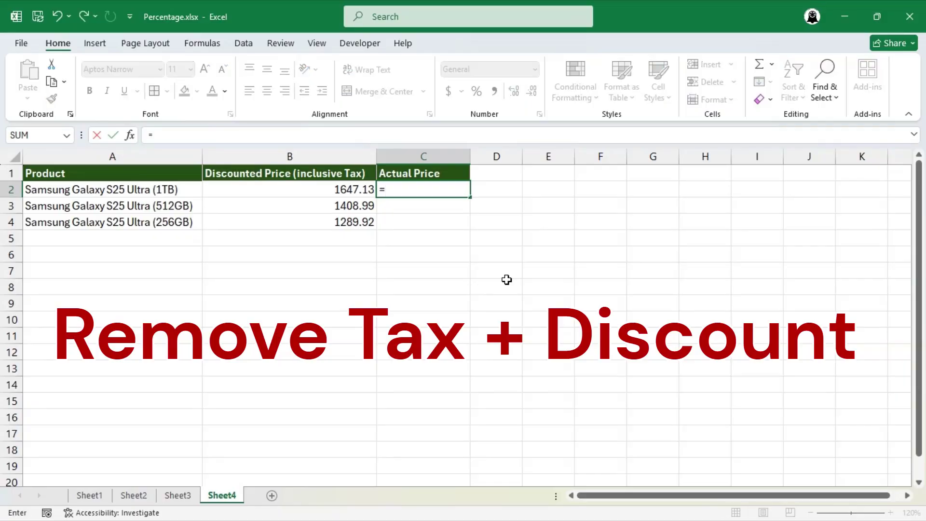
key("Left")
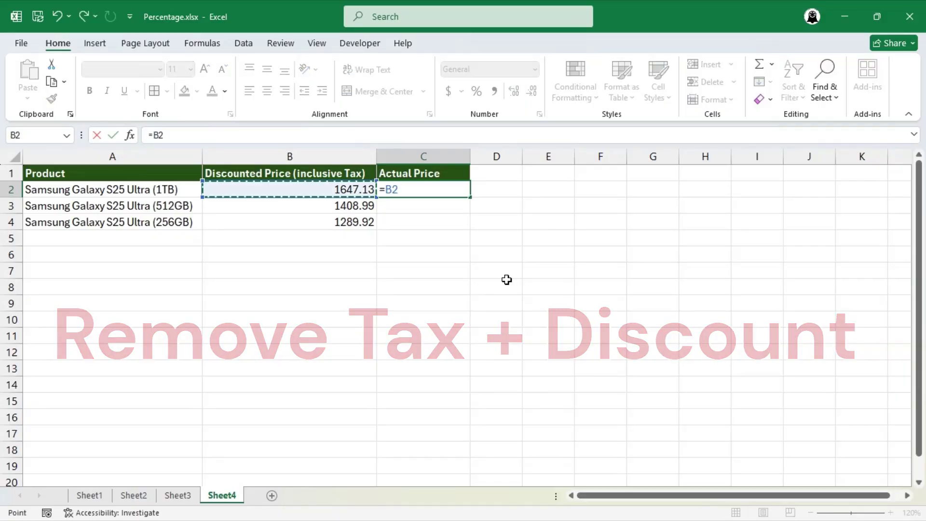
type("/")
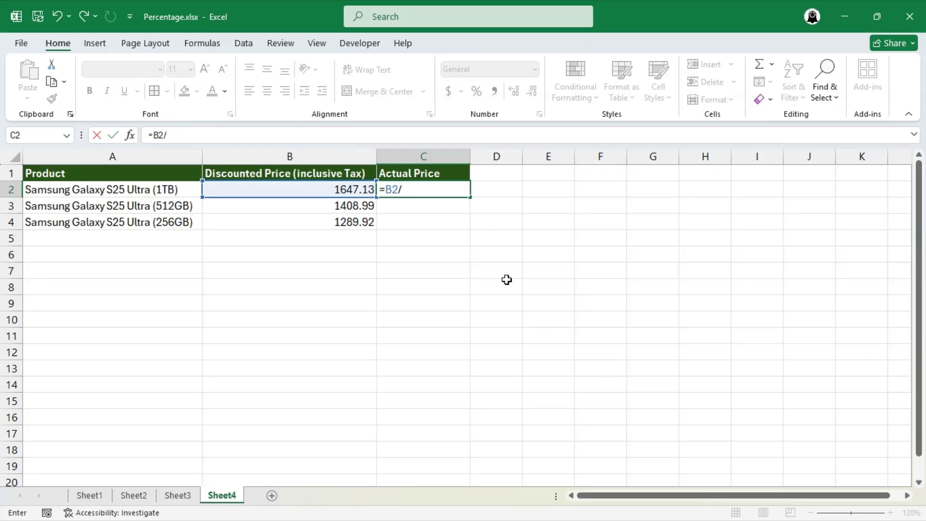
type("(1+10.25%)")
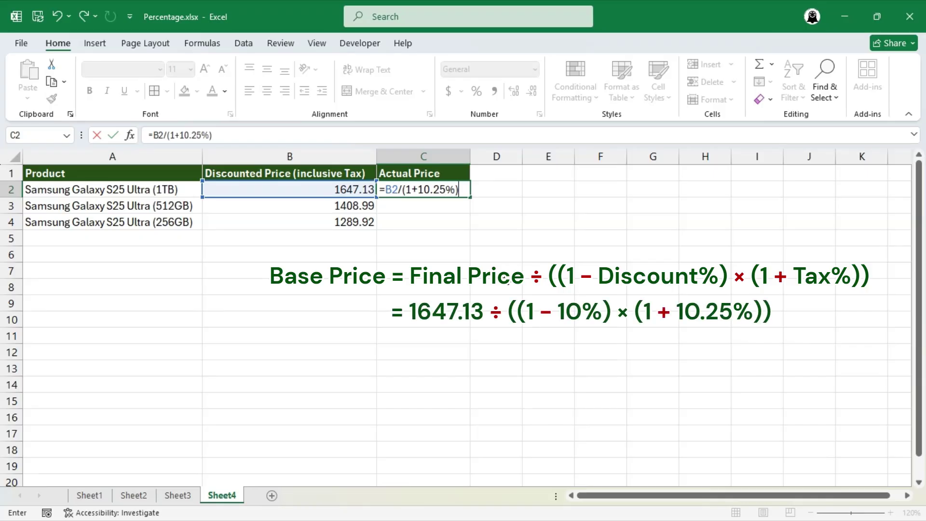
type("/(1-")
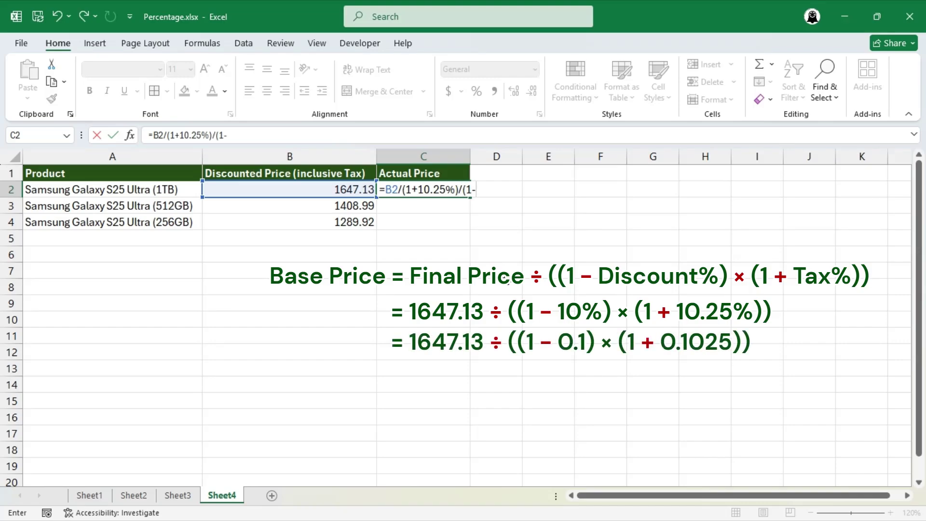
type("10%)")
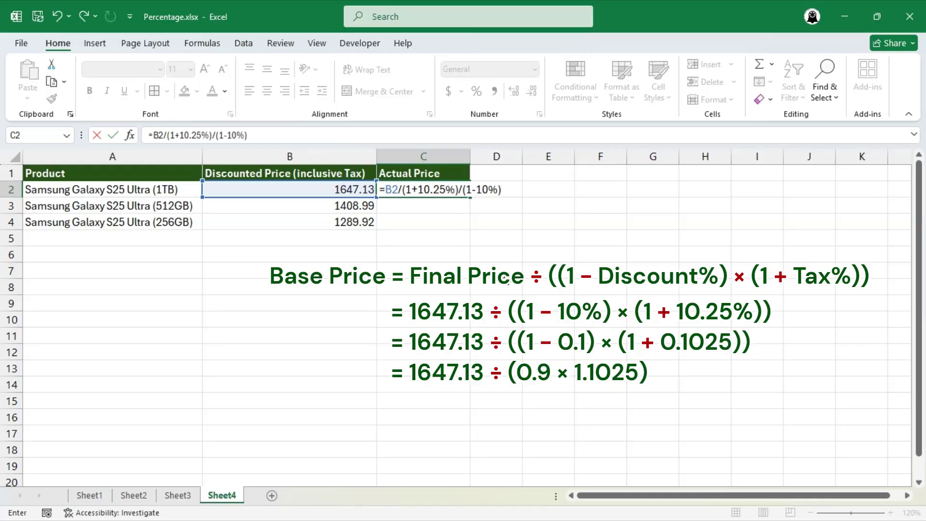
key("Return")
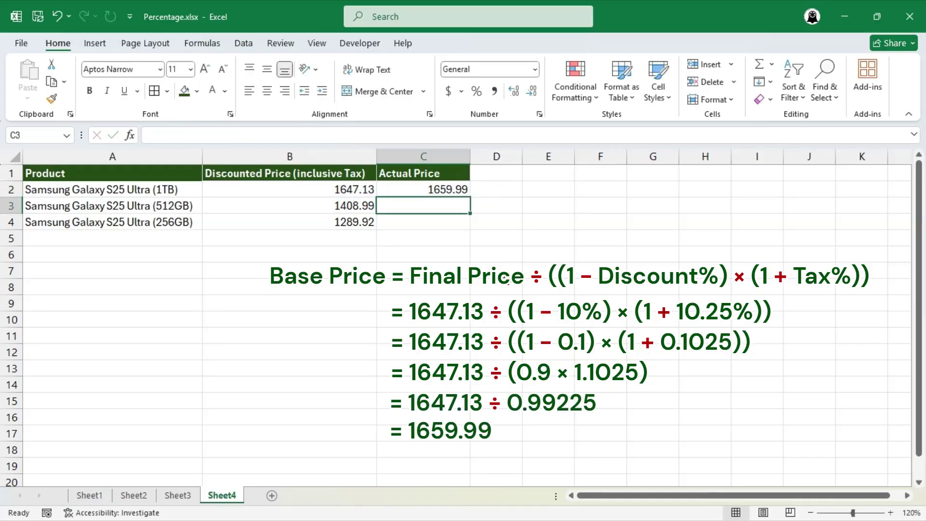
left_click(464, 189)
left_click_drag(470, 195, 466, 223)
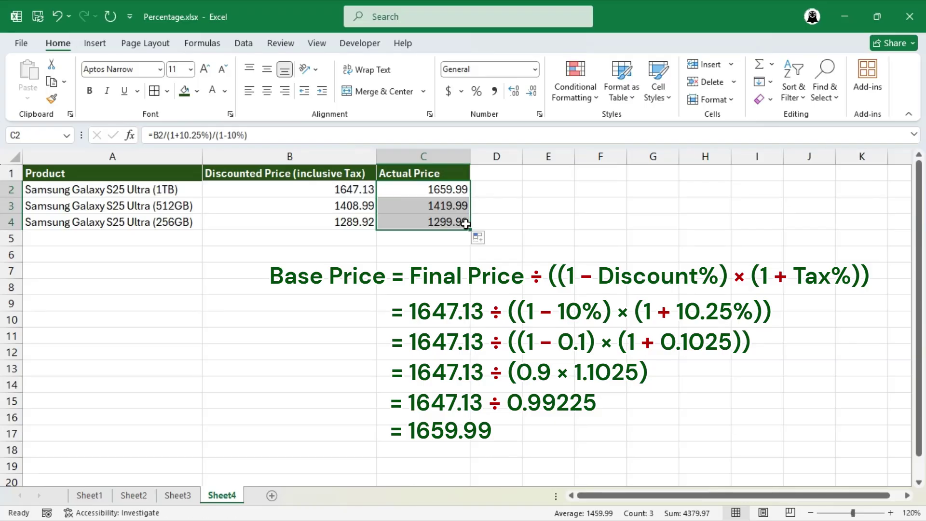